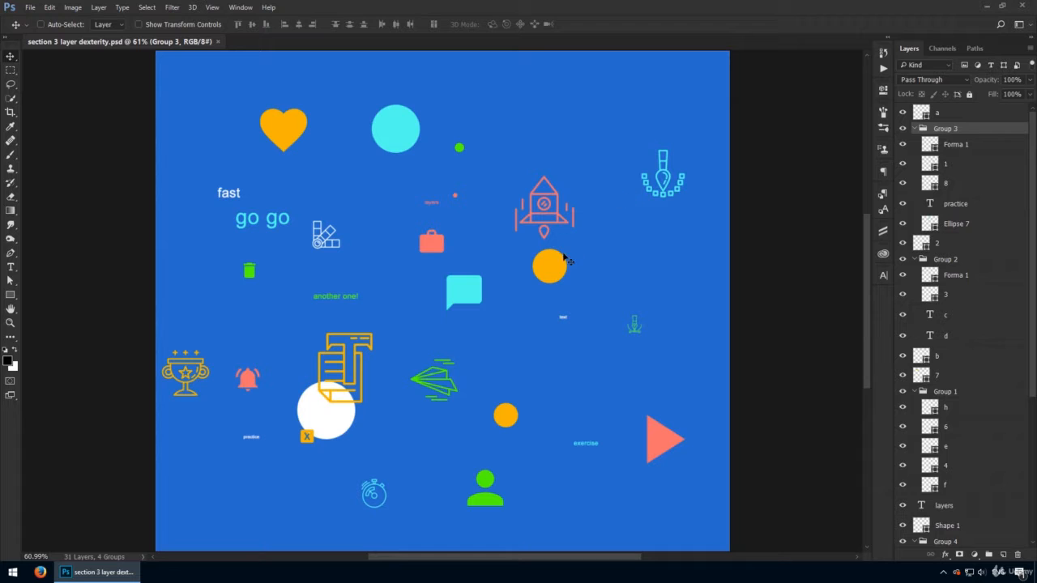
Toggle the visibility of Group 3, Group 2 and Group 1 off and on to see which objects each contains
left_click(902, 128)
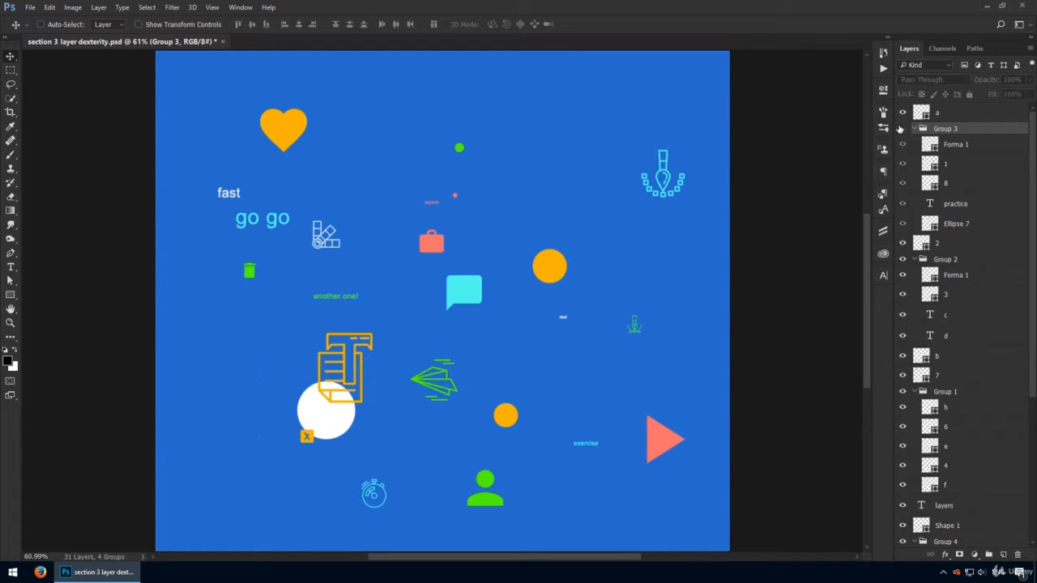
left_click(902, 129)
left_click(903, 260)
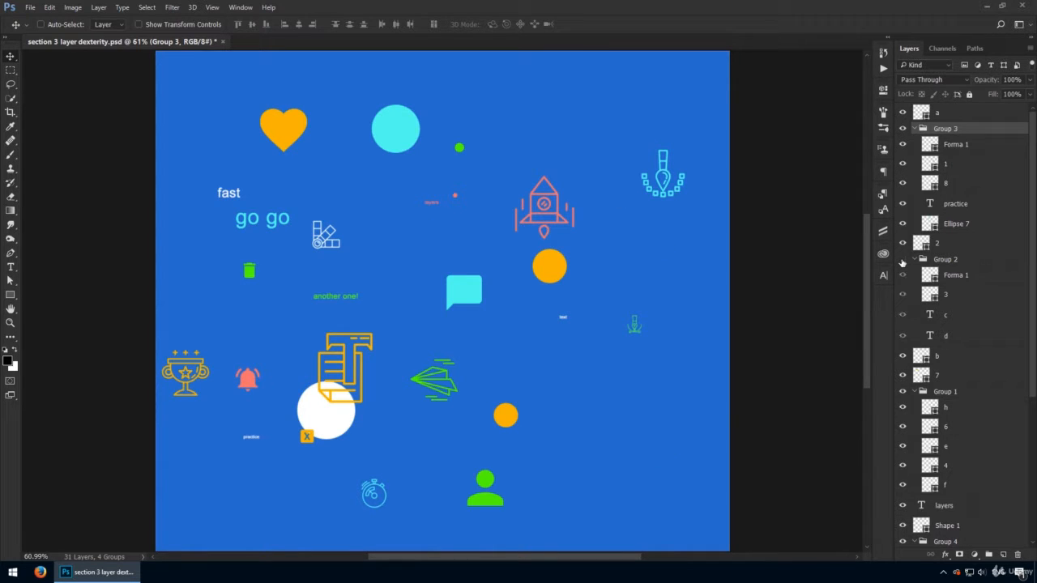
left_click(902, 260)
left_click(904, 392)
left_click(904, 392)
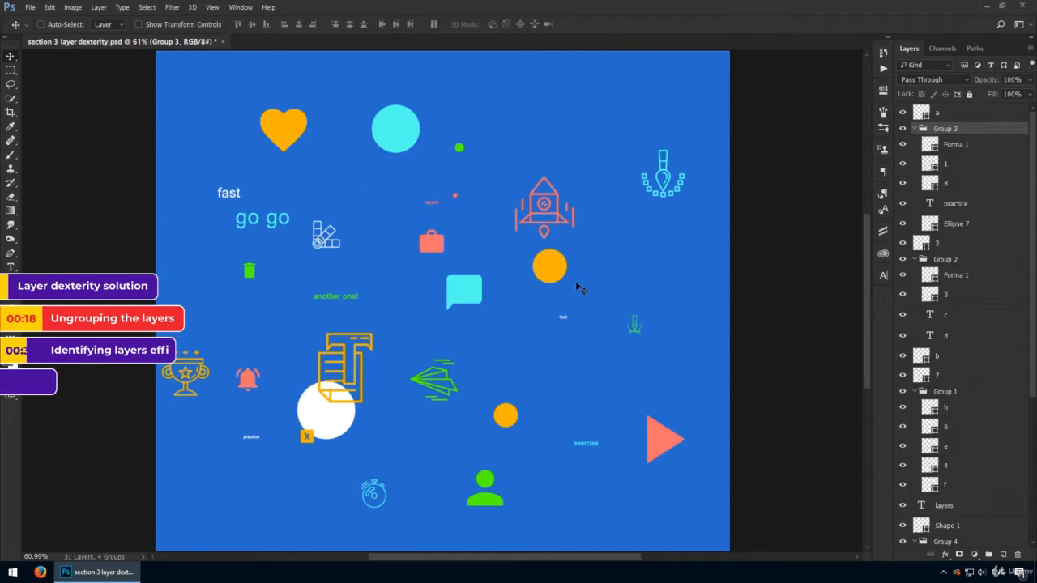
left_click(901, 131)
left_click(901, 131)
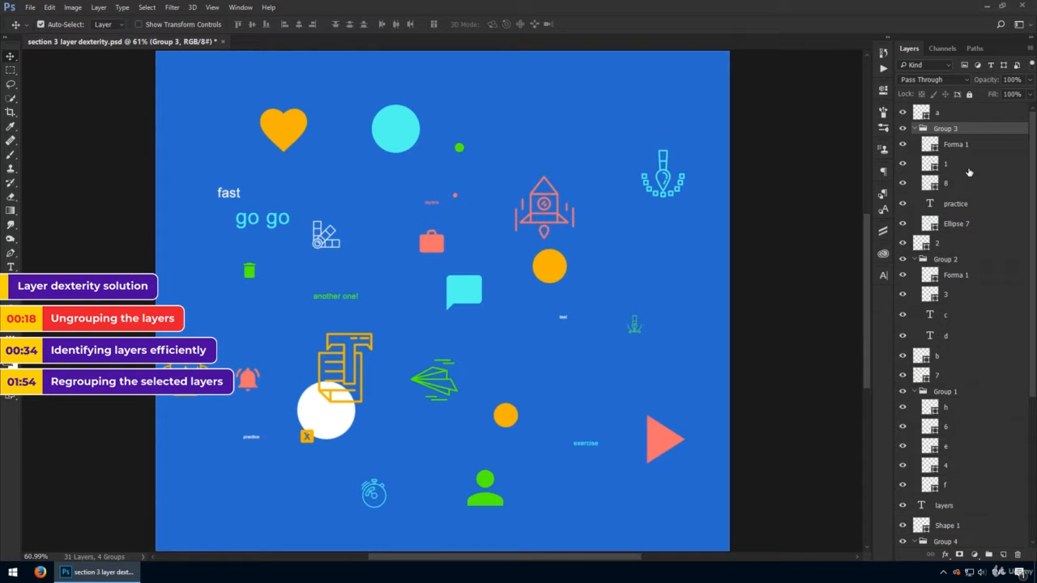
Select all the layers in the document and ungroup them so no layer groups remain
key("ctrl+alt+a")
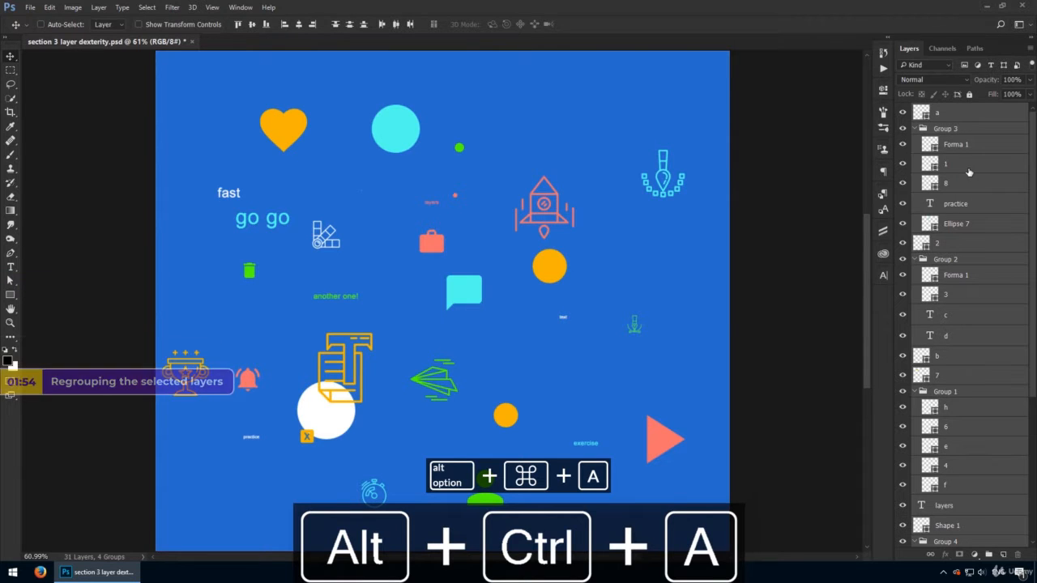
right_click(964, 134)
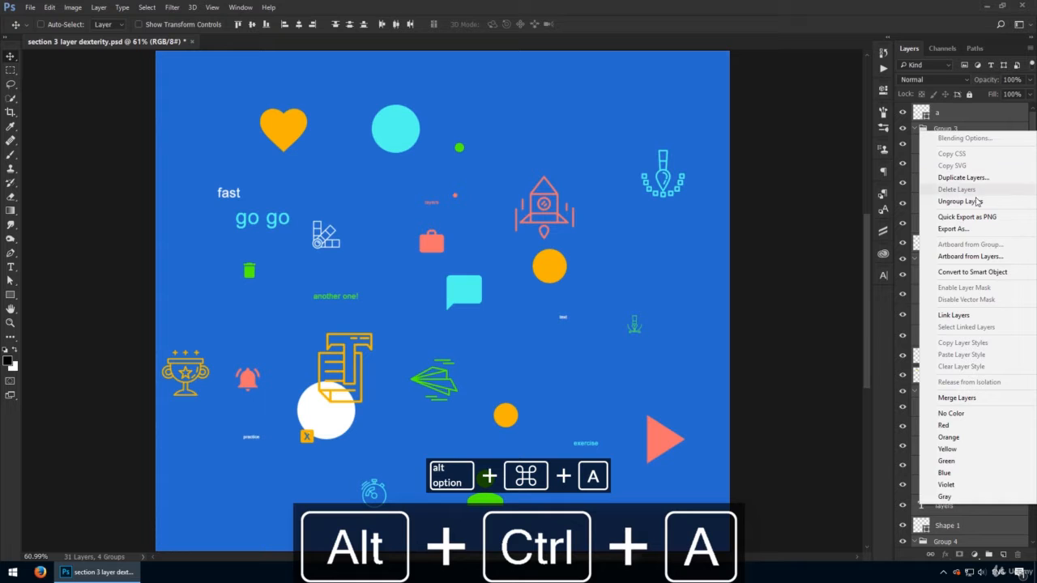
left_click(1013, 204)
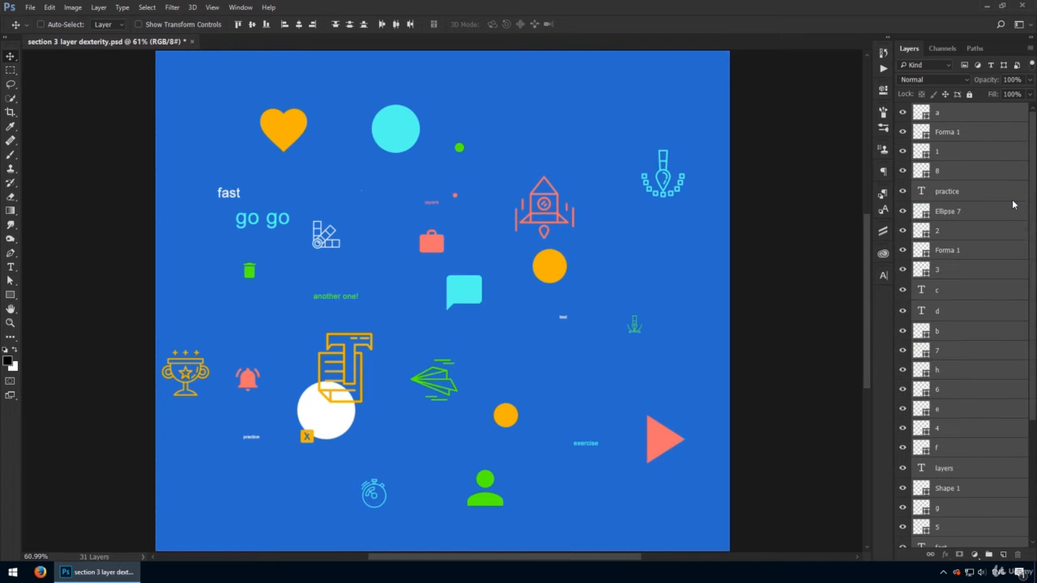
left_click(994, 168)
Toggle the visibility of layers a, Forma 1 and 1 off and on to identify the object on each
scroll(992, 170, "down", 4)
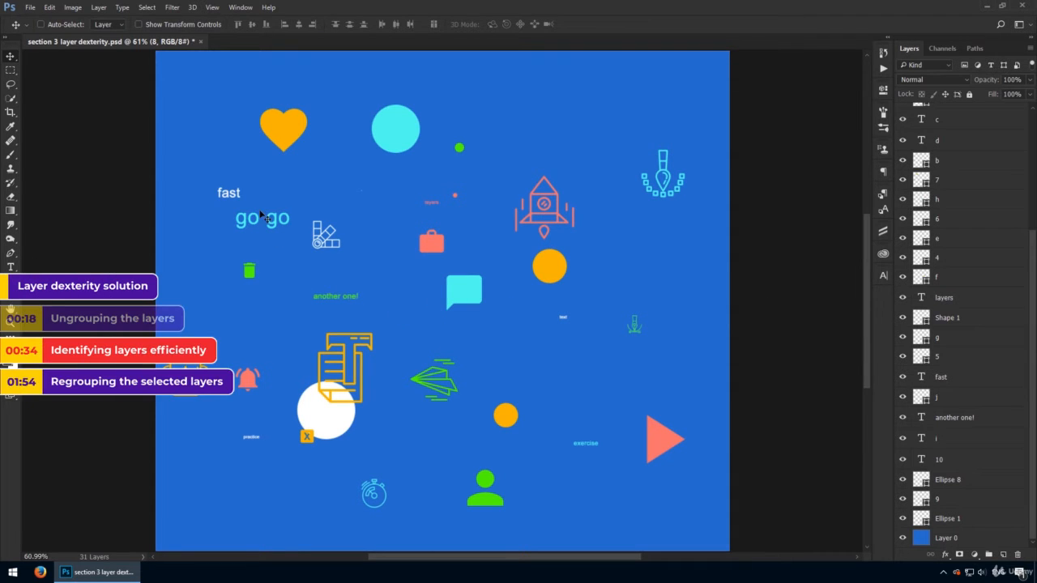
scroll(933, 253, "up", 4)
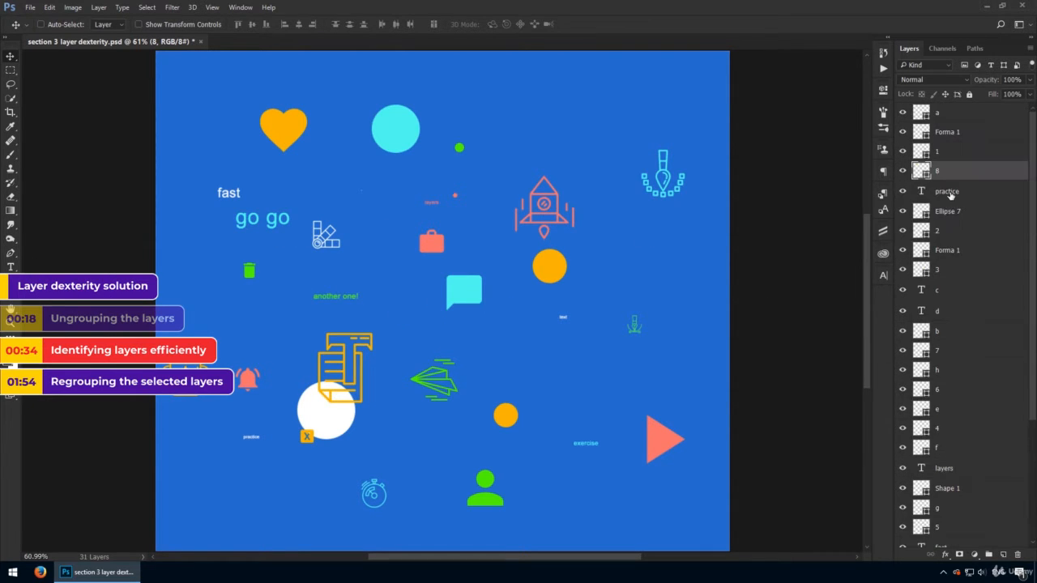
left_click(903, 113)
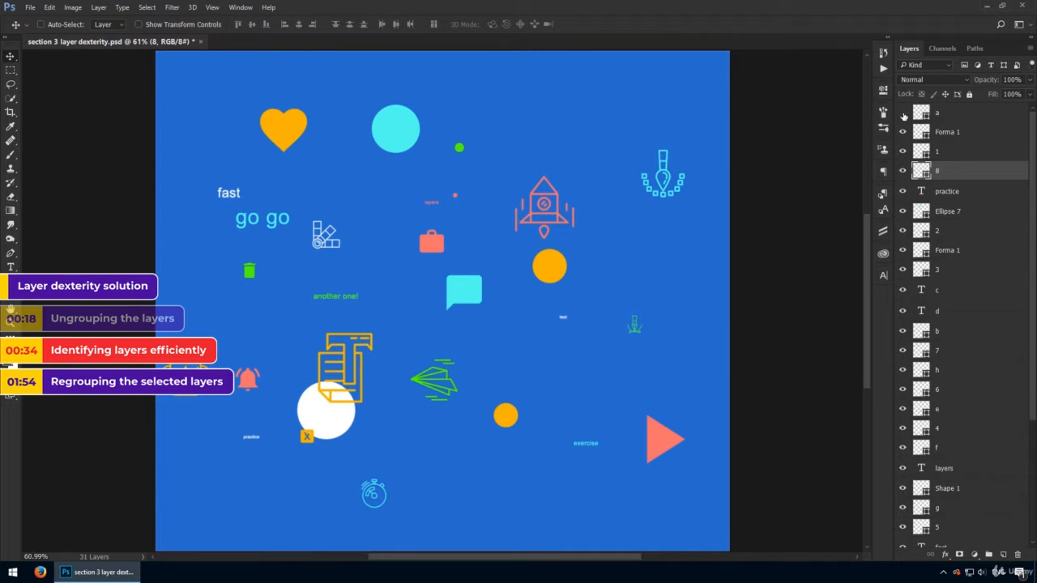
left_click(903, 112)
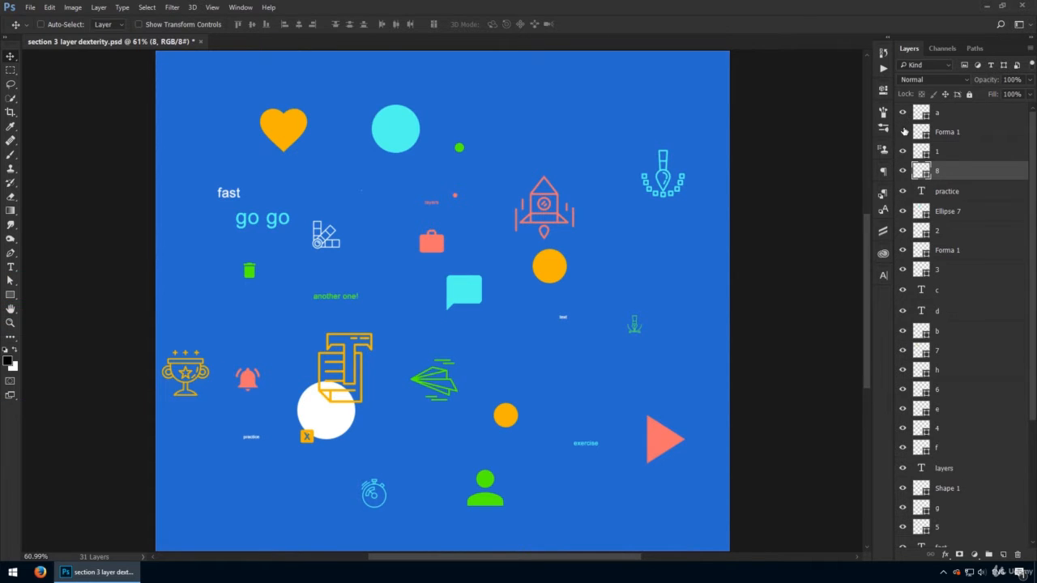
left_click(903, 131)
left_click(904, 131)
left_click(903, 152)
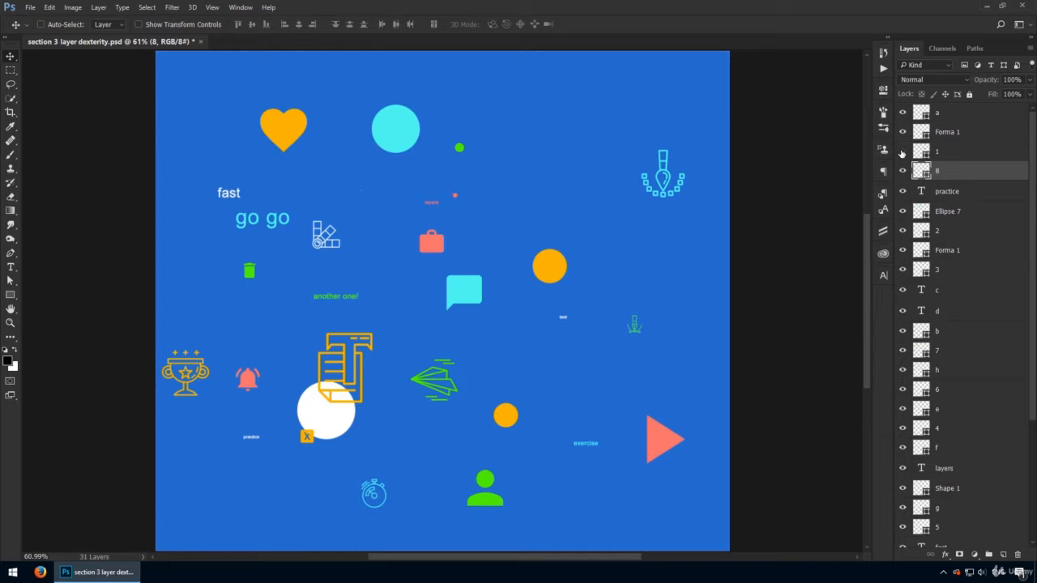
left_click(903, 152)
double_click(940, 115)
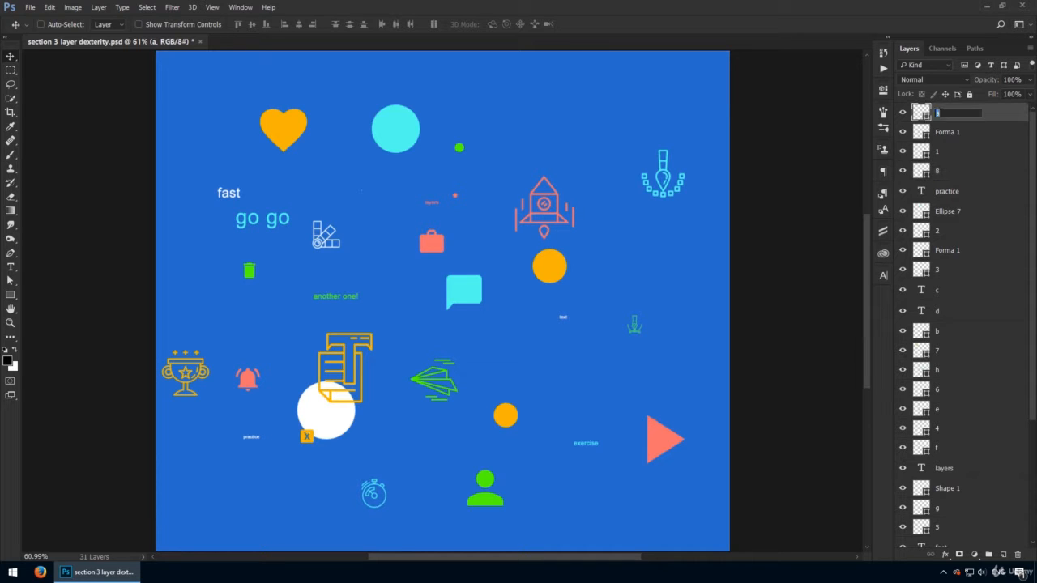
left_click(992, 136)
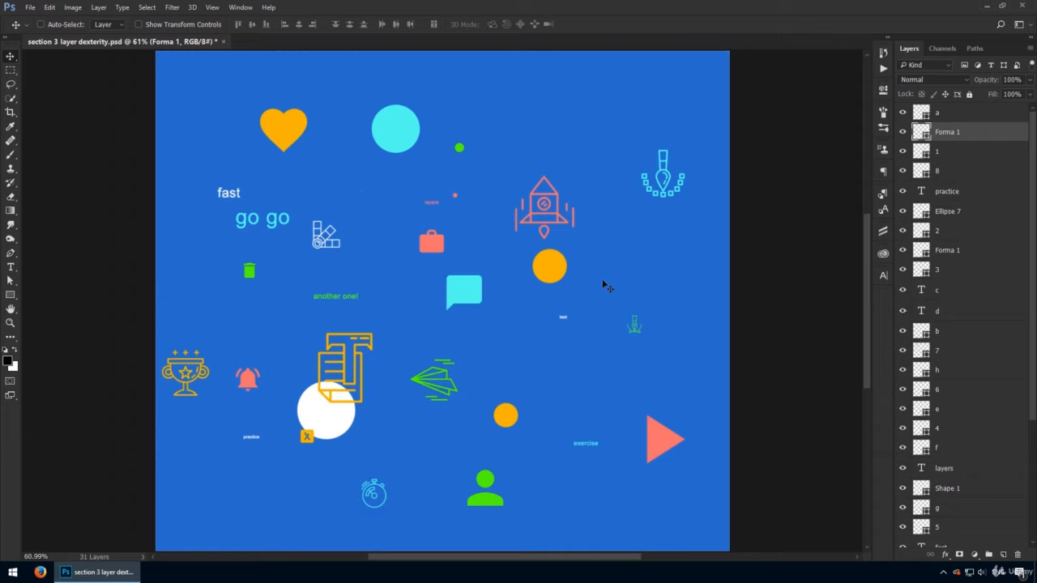
Select the blue background layer, Layer 0, and lock it completely
left_click(544, 107, "ctrl")
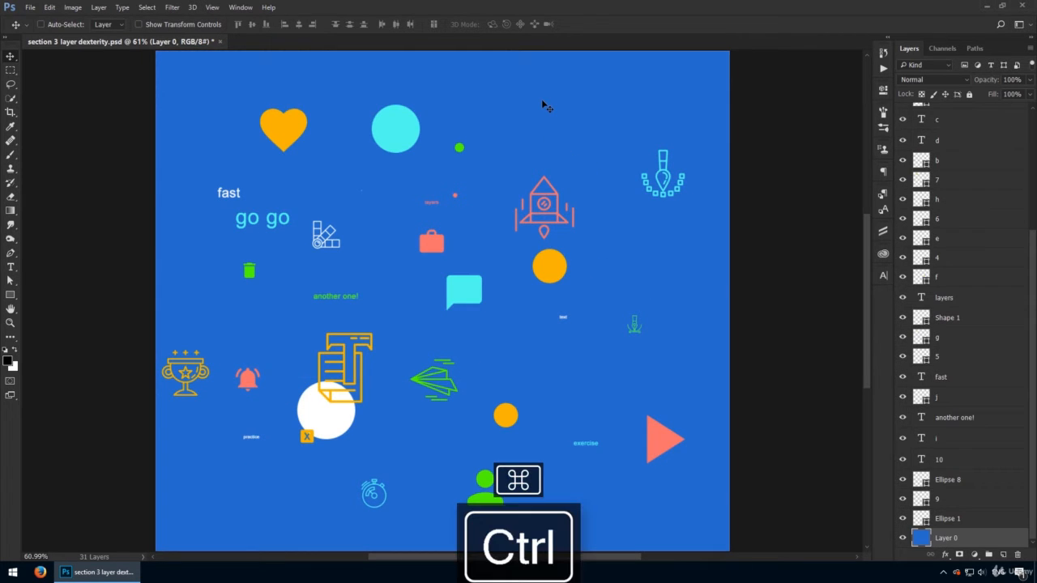
left_click(968, 96)
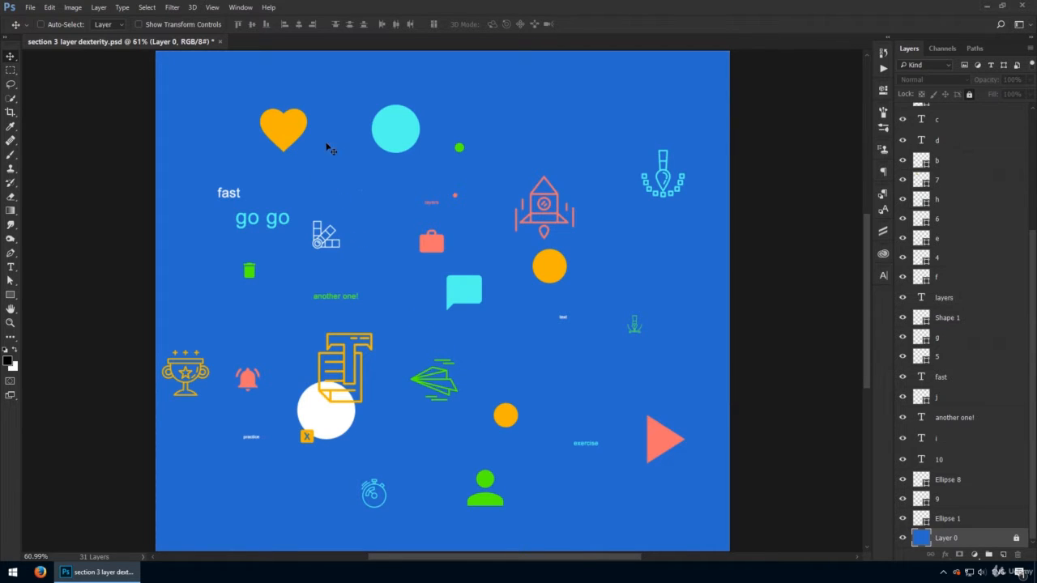
Select the orange heart, the large and small orange circles and the orange trophy together
left_click(539, 213, "ctrl")
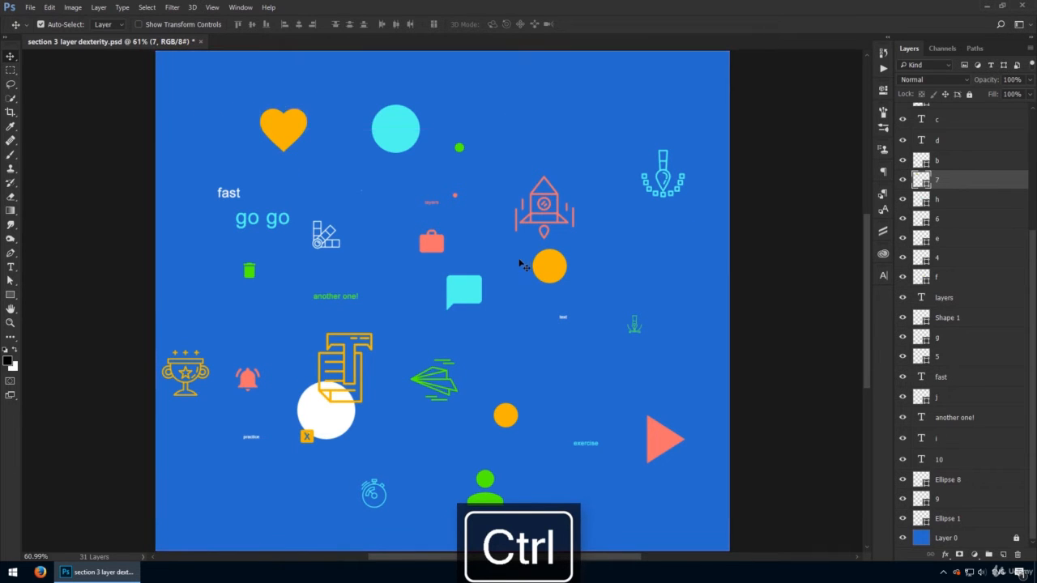
left_click(548, 266, "ctrl+shift")
left_click(505, 414, "ctrl+shift")
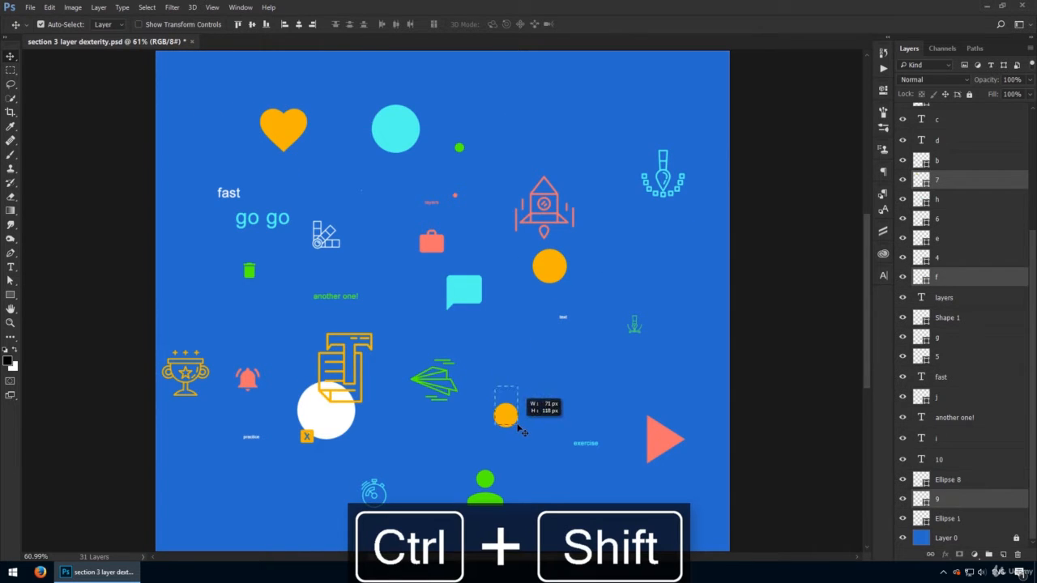
left_click(199, 381, "ctrl+shift")
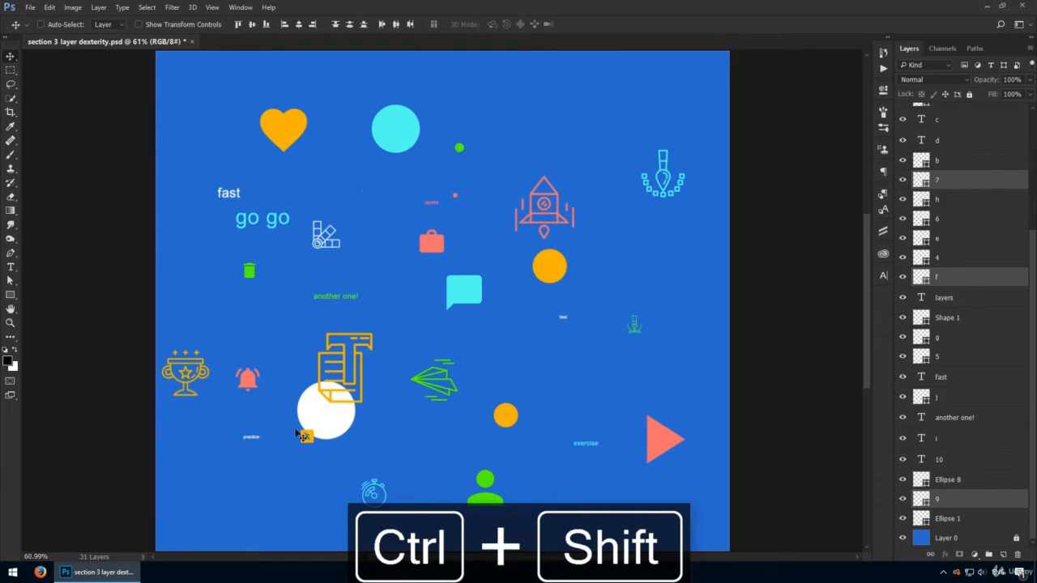
left_click_drag(323, 365, 353, 332)
key("ctrl+z")
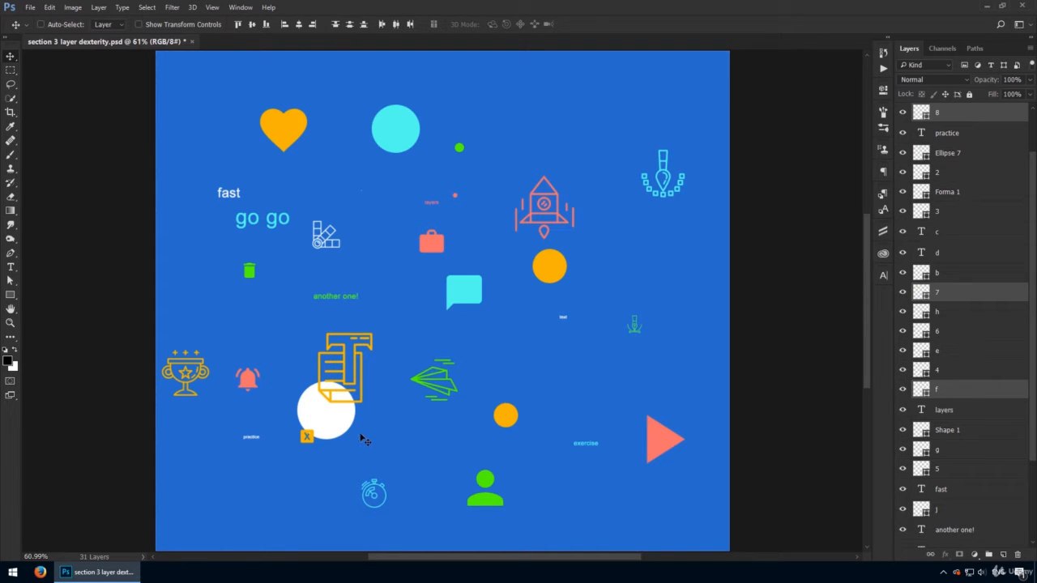
Try to add the overlapping T-shaped page icon to the selection and test it by moving the selected objects
left_click(351, 403, "ctrl+shift")
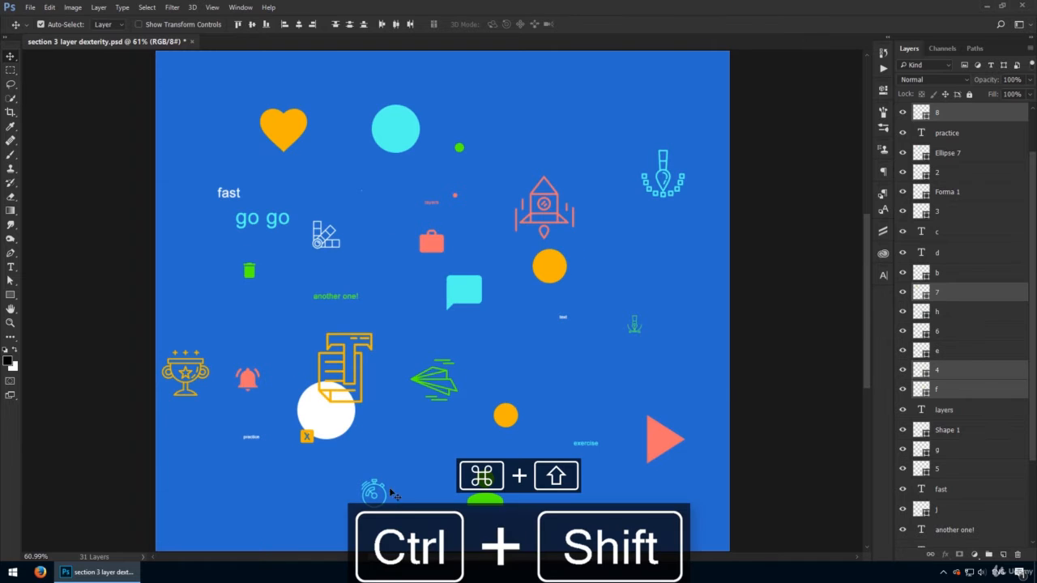
left_click_drag(375, 460, 398, 439)
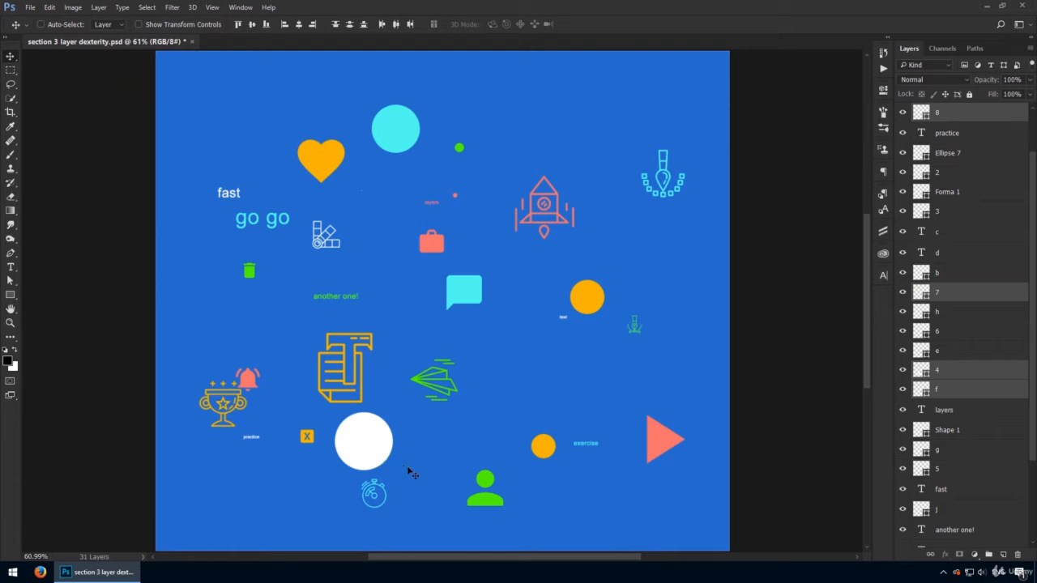
key("ctrl+z")
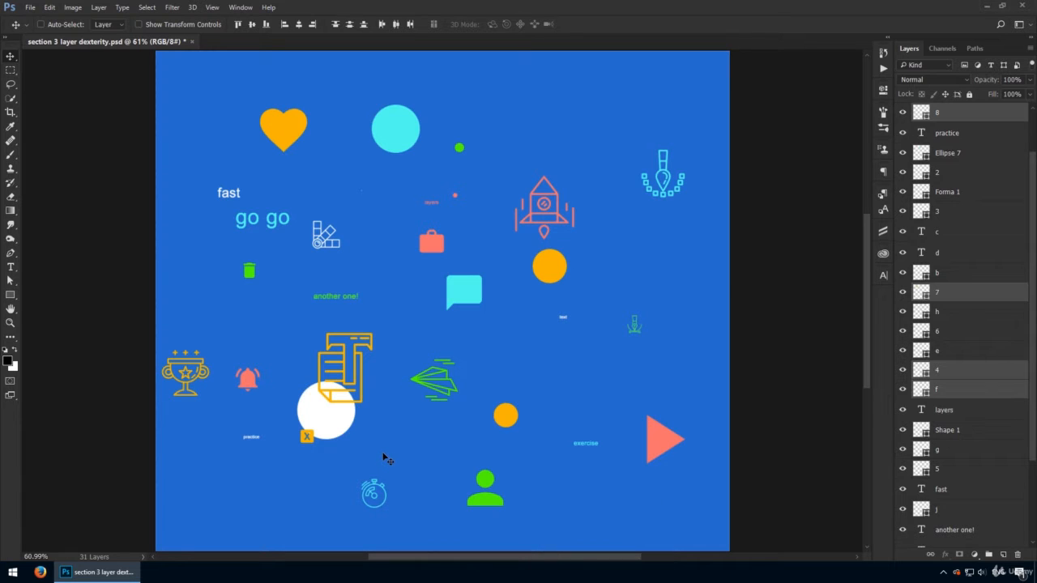
key("ctrl+shift")
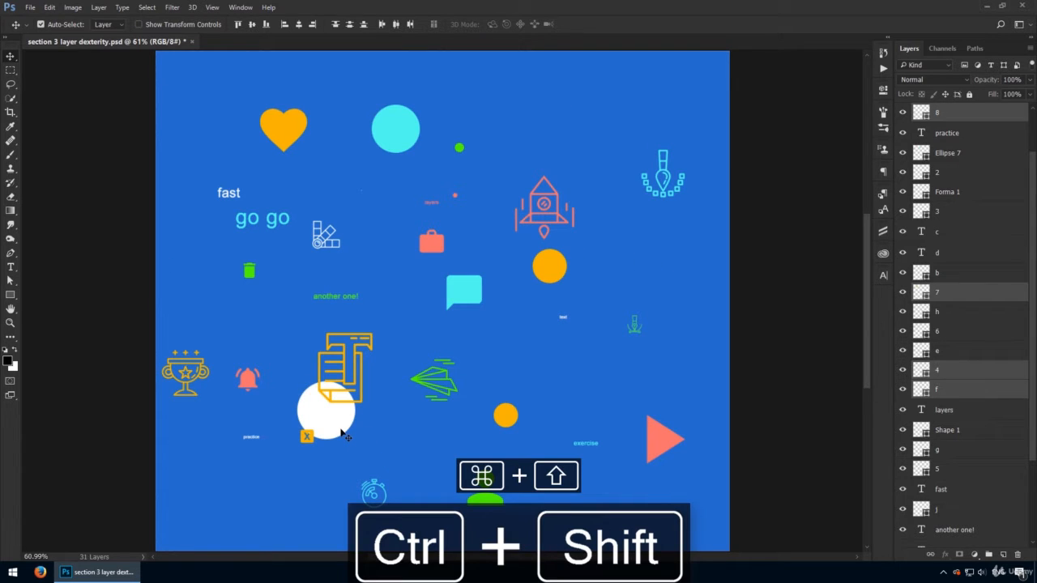
left_click(344, 436, "ctrl+shift")
left_click_drag(383, 431, 438, 407)
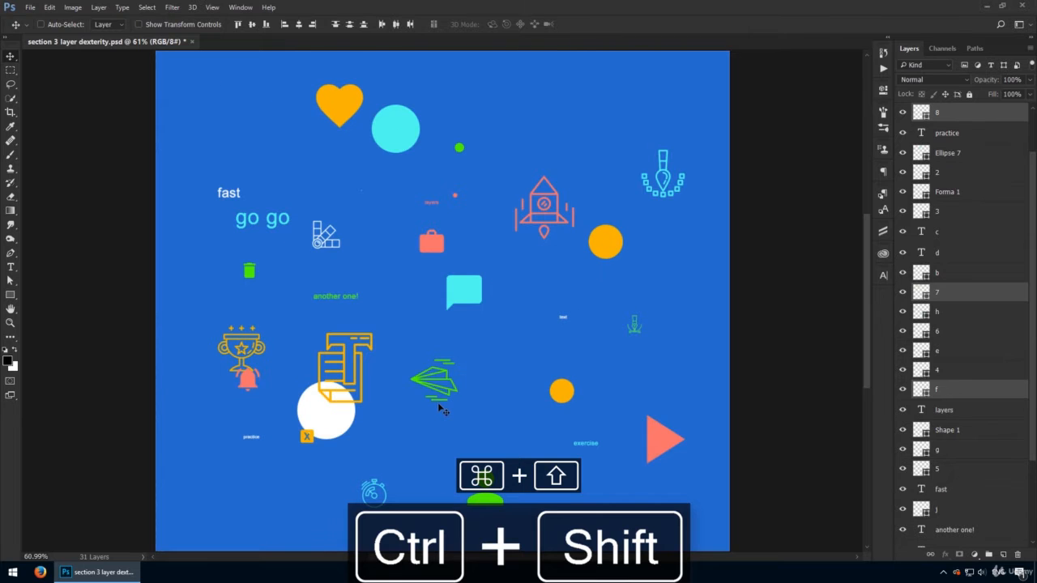
key("ctrl+z")
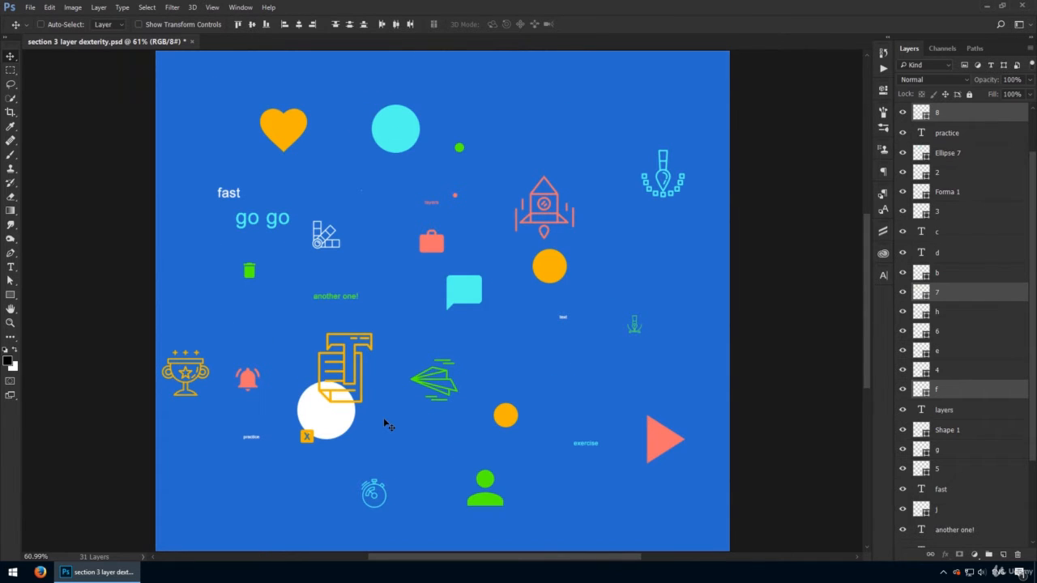
Add the orange T-shaped page icon overlapping the white circle to the current selection
key("z")
left_click_drag(351, 380, 394, 412)
left_click_drag(289, 445, 370, 423)
key("z")
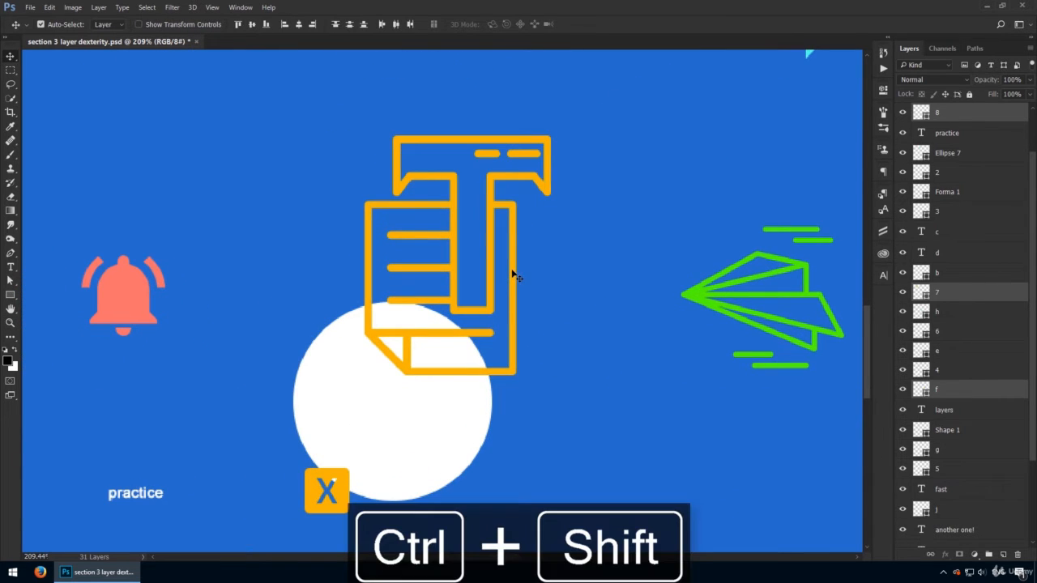
left_click(511, 274, "ctrl+shift")
left_click_drag(511, 274, 457, 281)
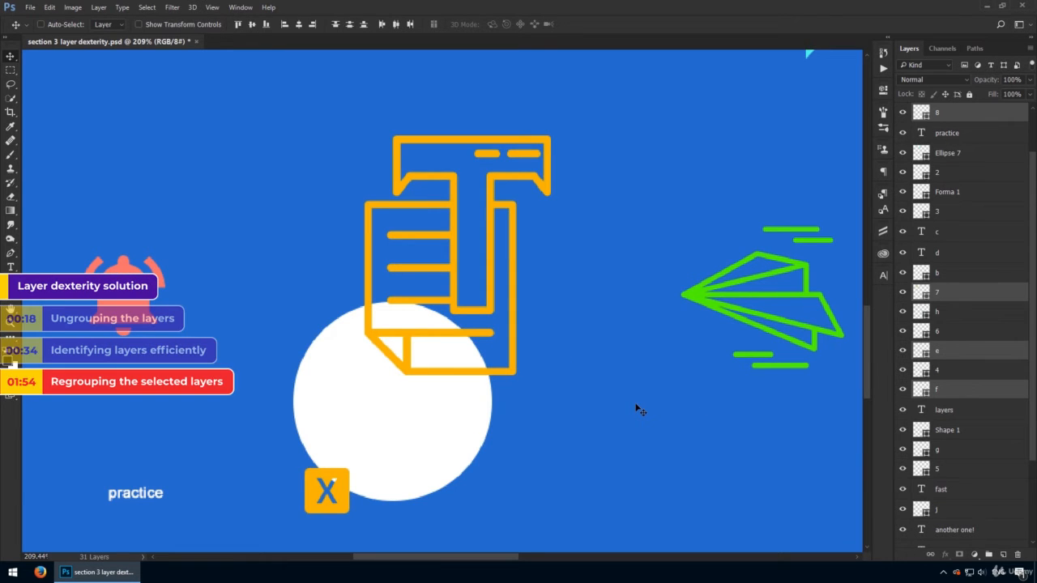
Add the orange X square to the selection and group all the selected orange objects
key("ctrl+1")
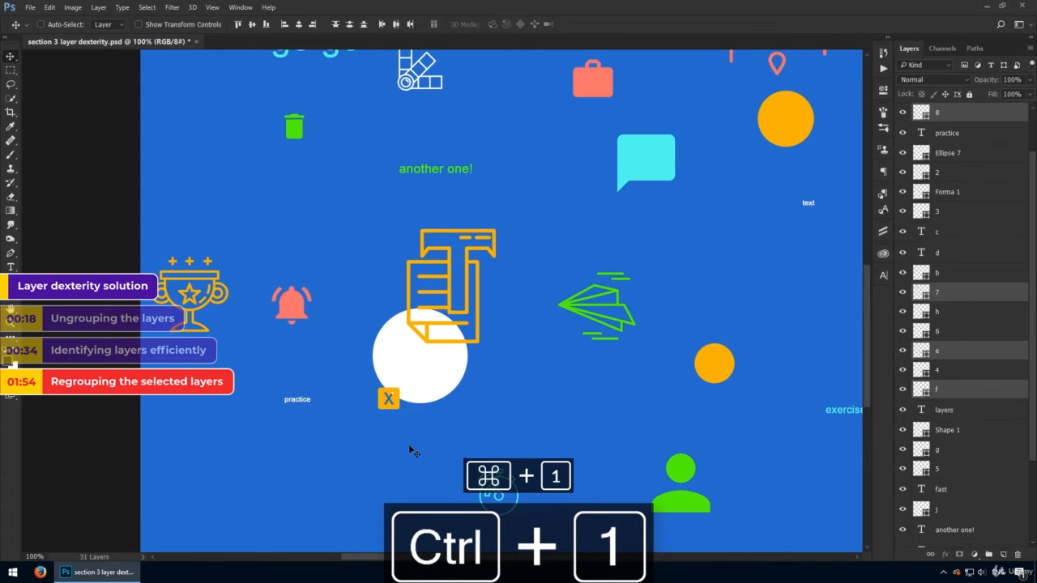
left_click(382, 407, "ctrl+shift")
mouse_move(383, 408)
left_mouse_down()
mouse_move(384, 437)
mouse_move(436, 459)
mouse_move(461, 438)
mouse_move(397, 416)
left_mouse_up()
key("ctrl+g")
Rename the new group of orange objects as yellow
key("ctrl+0")
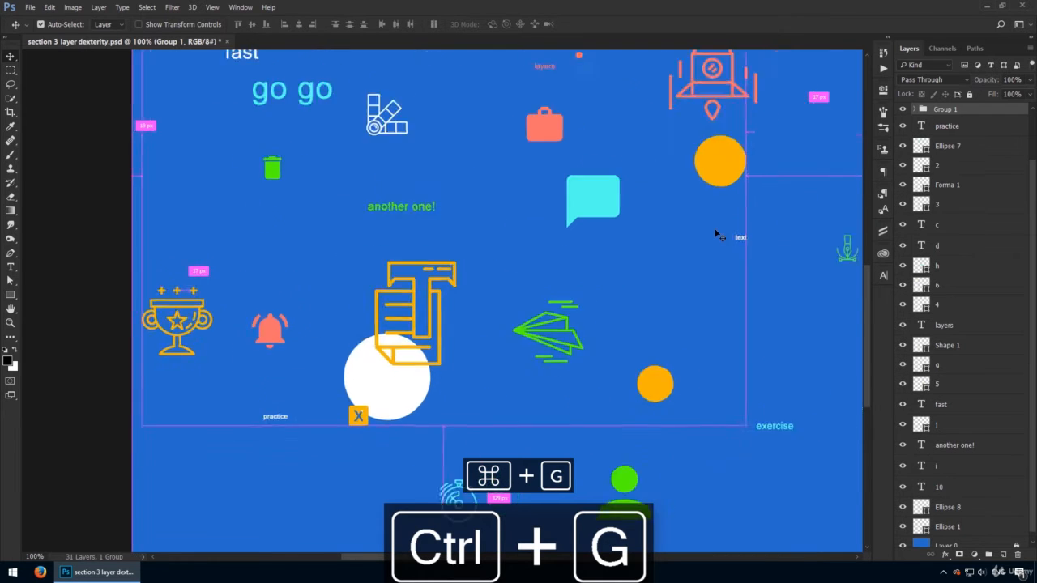
double_click(945, 110)
type("yel")
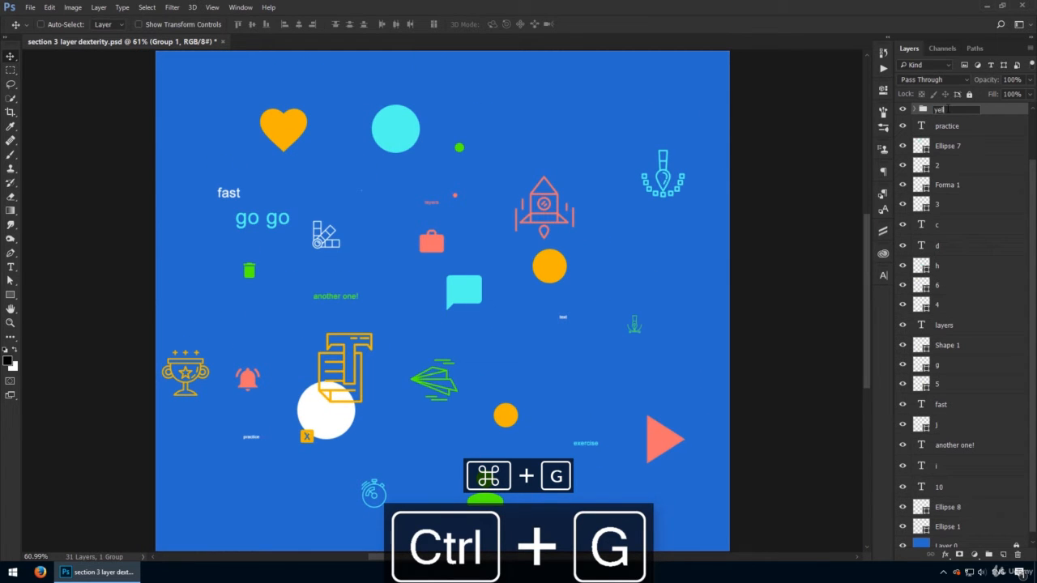
type("low")
key("Return")
Move the yellow group a little to the right on the canvas and expand it to list its layers
left_click_drag(371, 264, 427, 263)
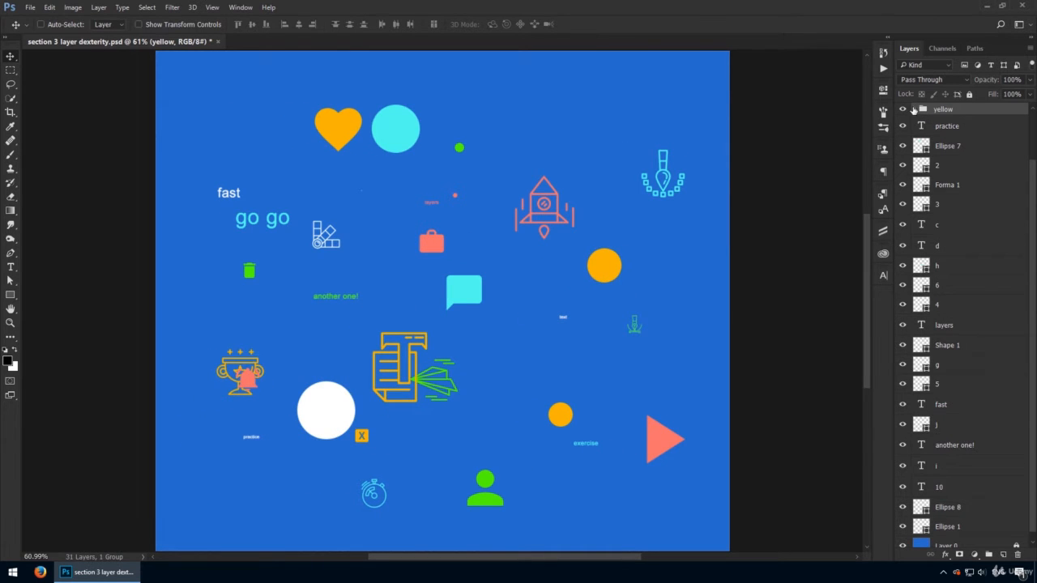
left_click(913, 109)
Move the trophy, X square and heart into a row at the canvas's top-left corner, with the page icon beneath the trophy
left_click_drag(501, 136, 475, 187)
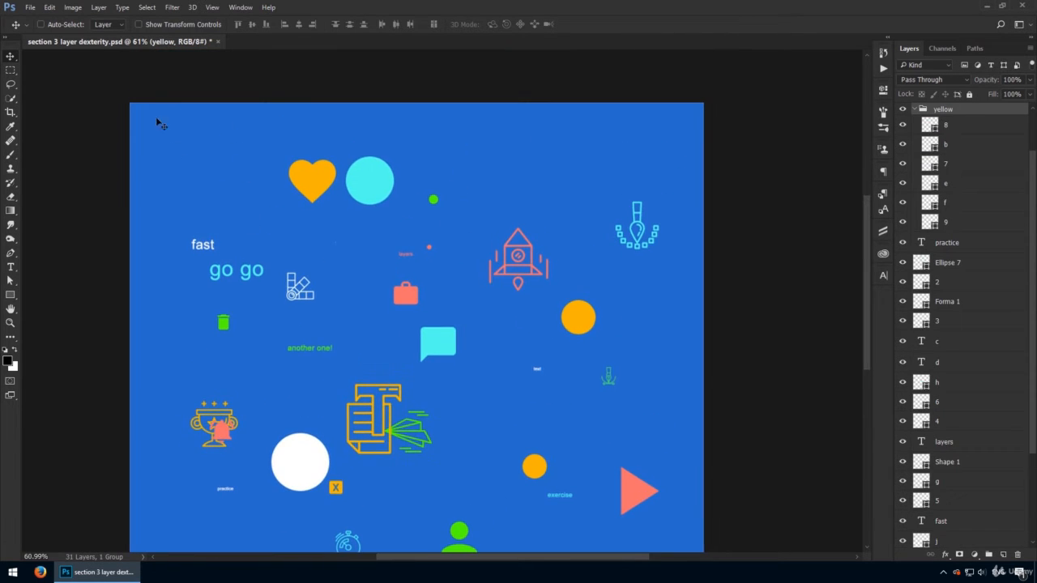
left_click(945, 126)
left_click_drag(342, 371, 295, 92)
left_click(945, 144)
left_click_drag(449, 514, 330, 155)
left_click(945, 164)
left_click_drag(482, 434, 436, 399)
left_click(945, 183)
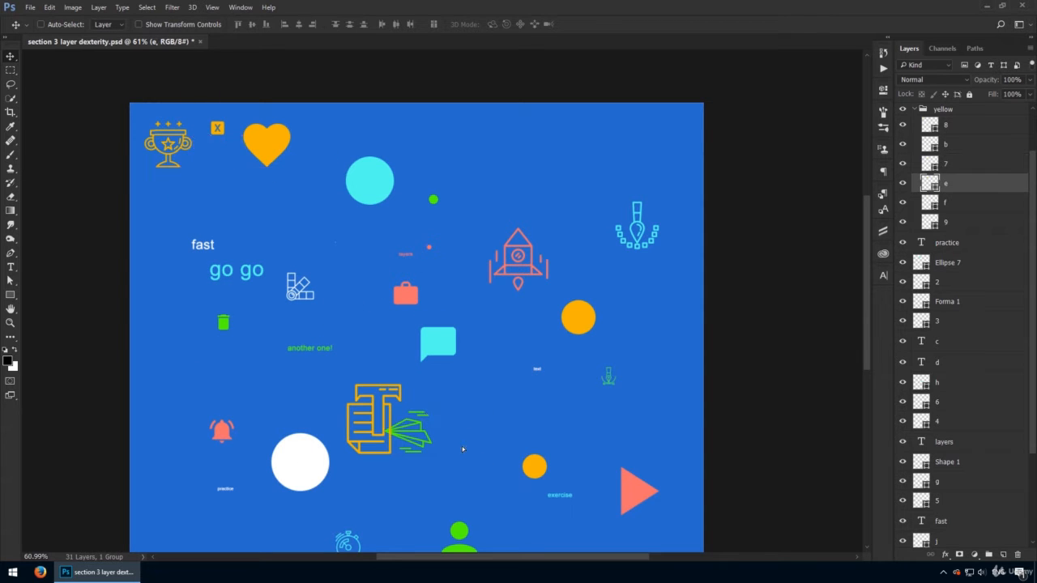
left_click_drag(478, 431, 281, 231)
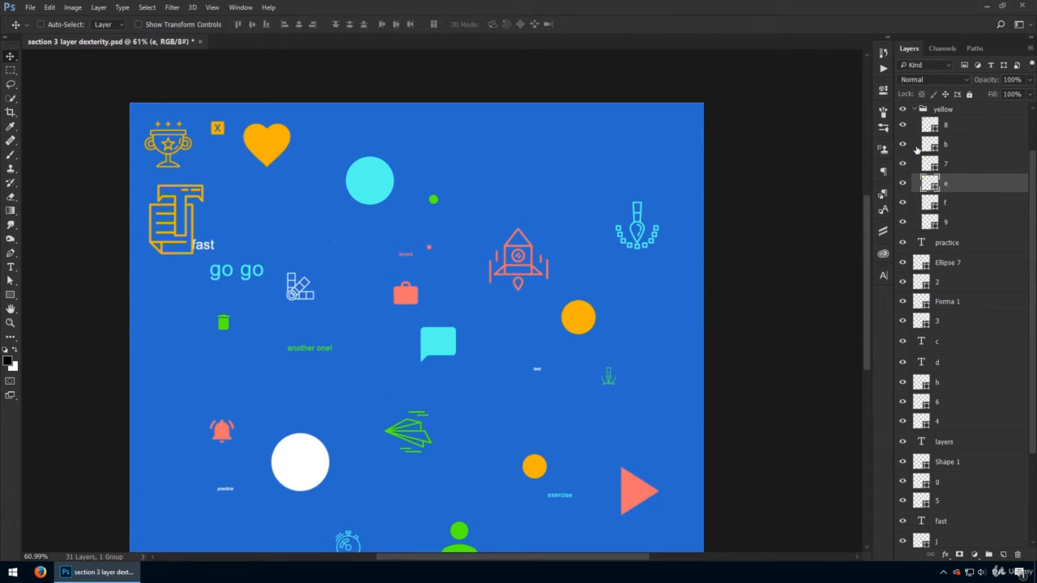
Move the two orange circles under the heart in the upper-left cluster and collapse the yellow group
left_click(946, 202)
left_click_drag(542, 407, 214, 286)
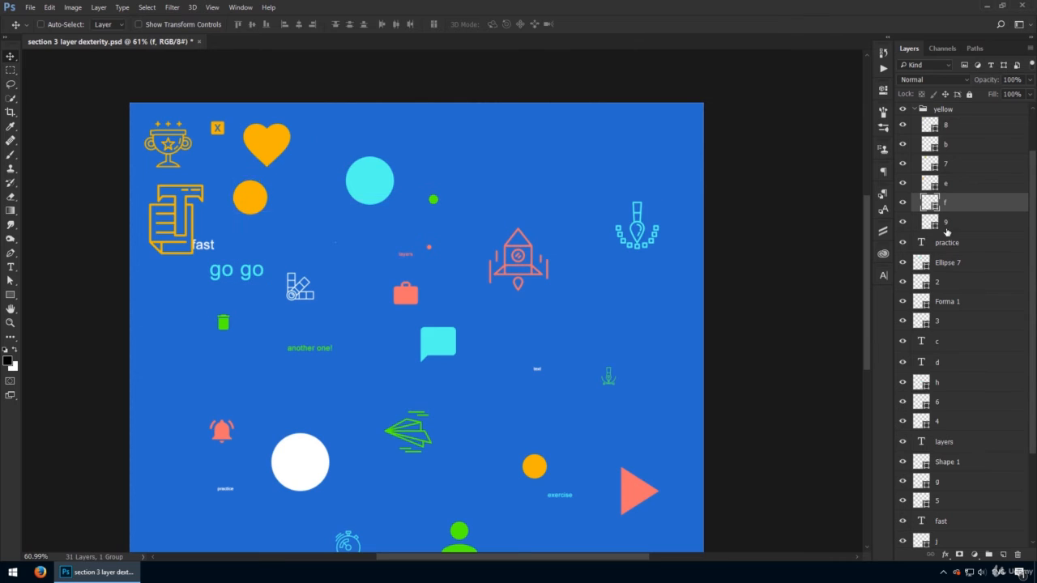
left_click(946, 224)
left_click_drag(588, 494, 343, 211)
left_click(918, 109)
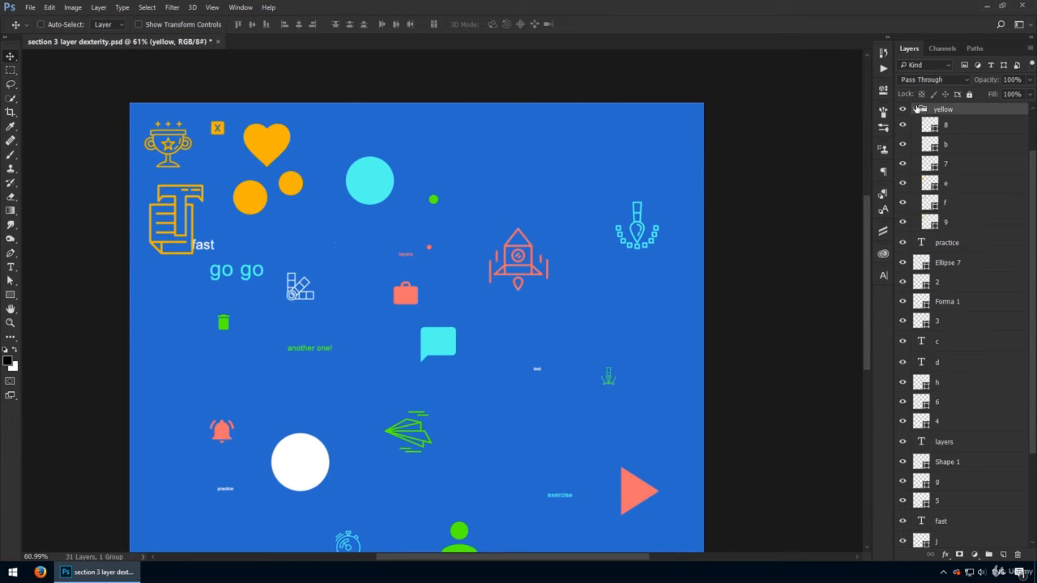
left_click(916, 109)
Move the teal circle into the canvas's upper-right corner, with the teal brush icon below it and the speech bubble beside it
left_click(380, 189, "ctrl")
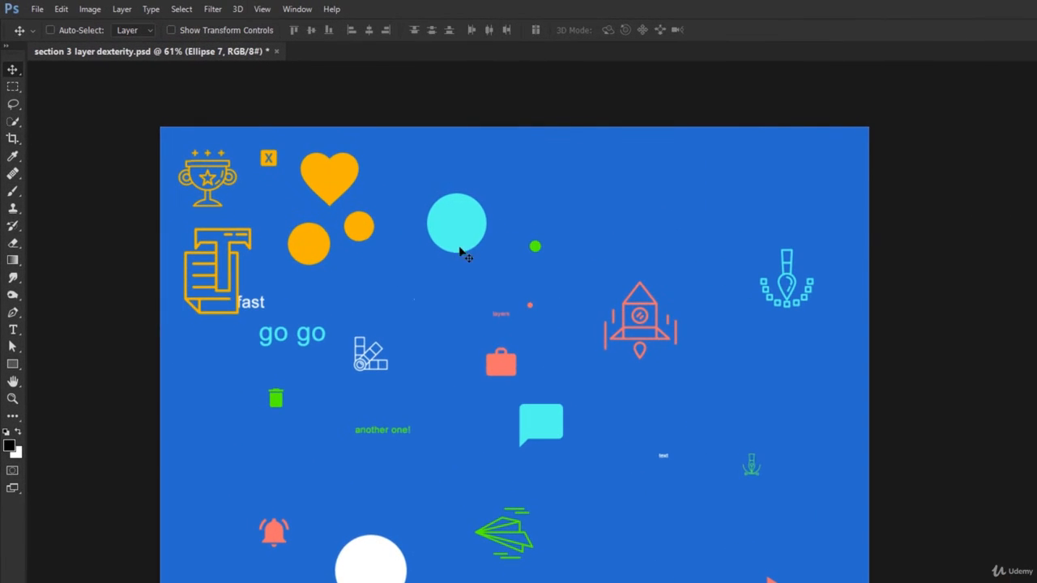
left_click_drag(456, 236, 814, 164)
left_click(804, 294, "ctrl")
left_click_drag(804, 293, 837, 260)
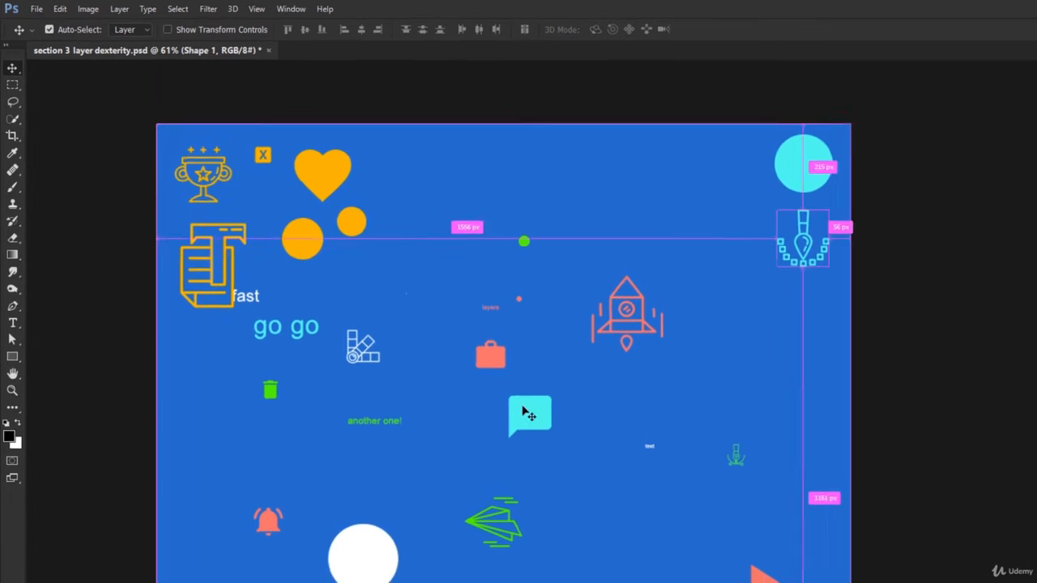
left_click(531, 420, "ctrl")
left_click_drag(573, 429, 754, 217)
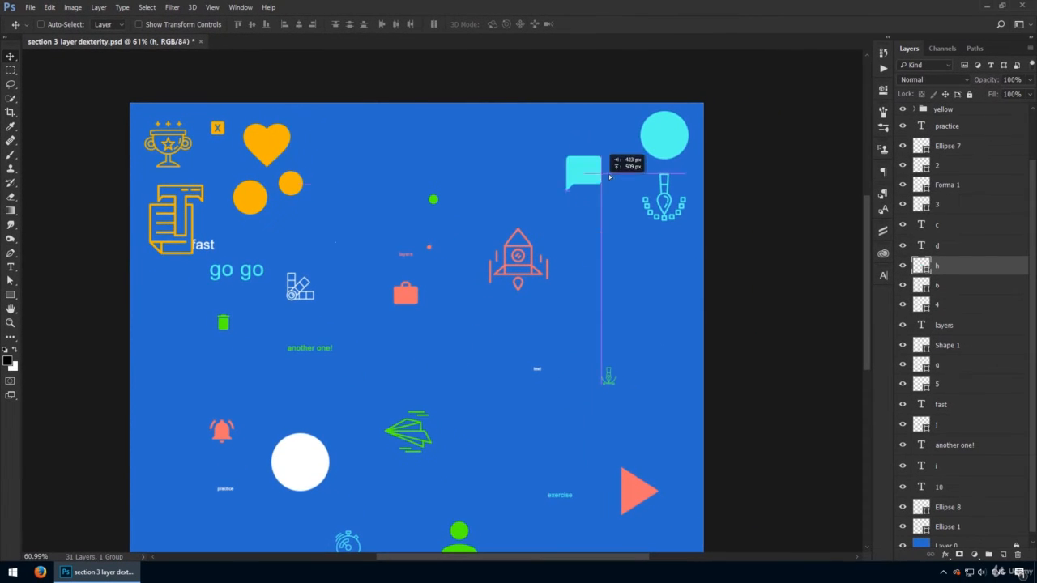
left_click_drag(610, 177, 616, 158)
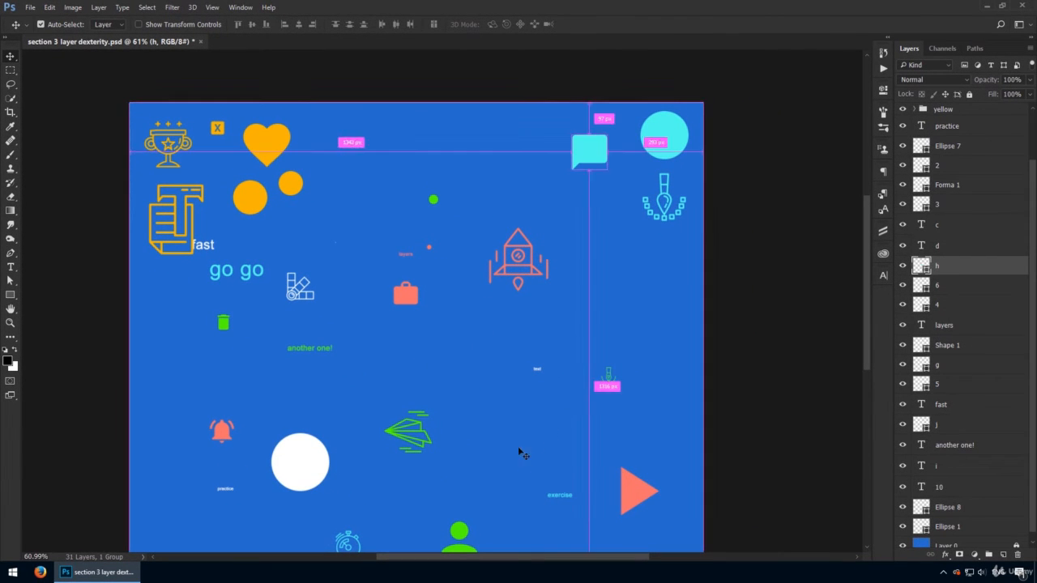
Move the teal "exercise" text, stopwatch and "go go" text into the upper-right cluster beneath the speech bubble and brush icon
left_click(559, 495, "ctrl")
left_click_drag(558, 495, 609, 201)
left_click(372, 517, "ctrl")
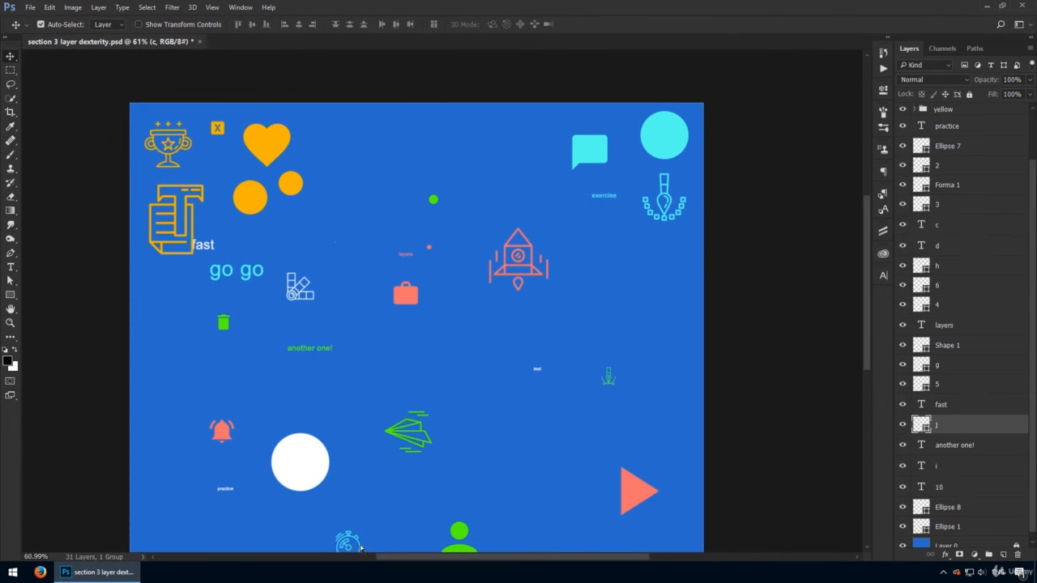
left_click_drag(372, 517, 697, 231)
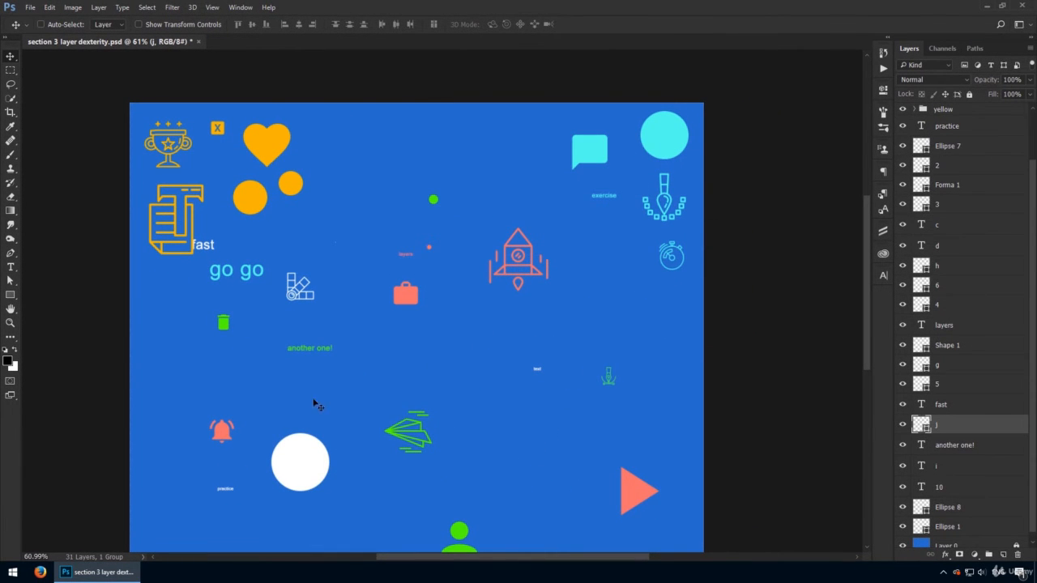
left_click(239, 282, "ctrl")
left_click_drag(240, 282, 605, 243)
left_click_drag(584, 313, 560, 250)
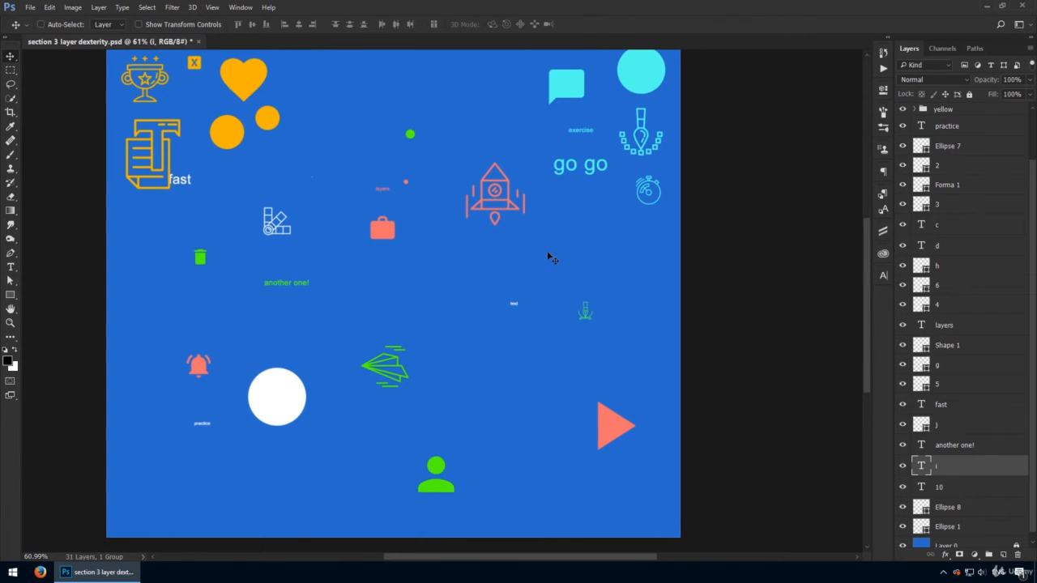
left_click_drag(613, 159, 619, 210)
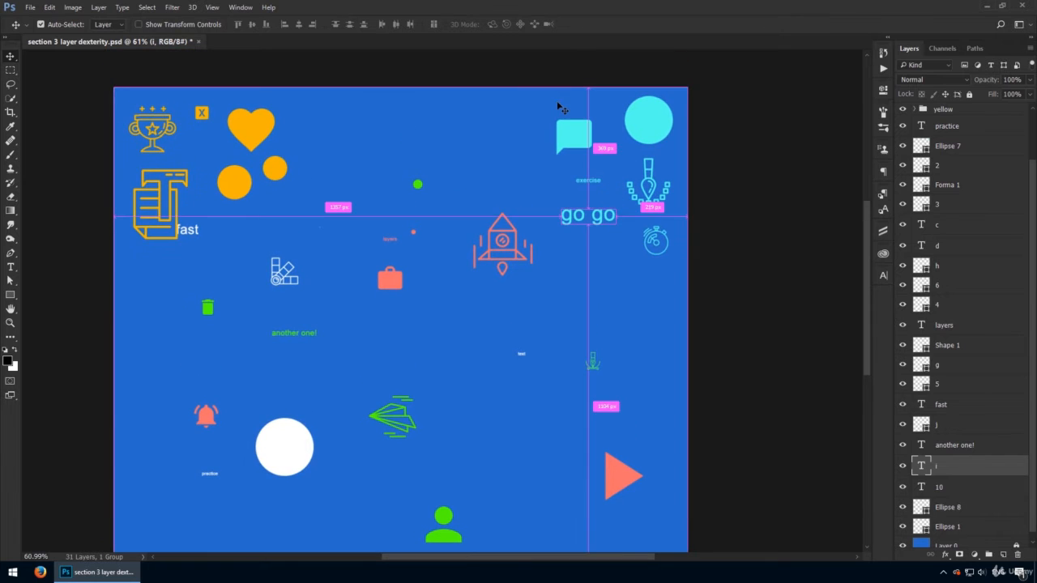
Select all teal objects in the upper-right cluster, group them and rename the group as teal
left_click_drag(552, 97, 666, 248)
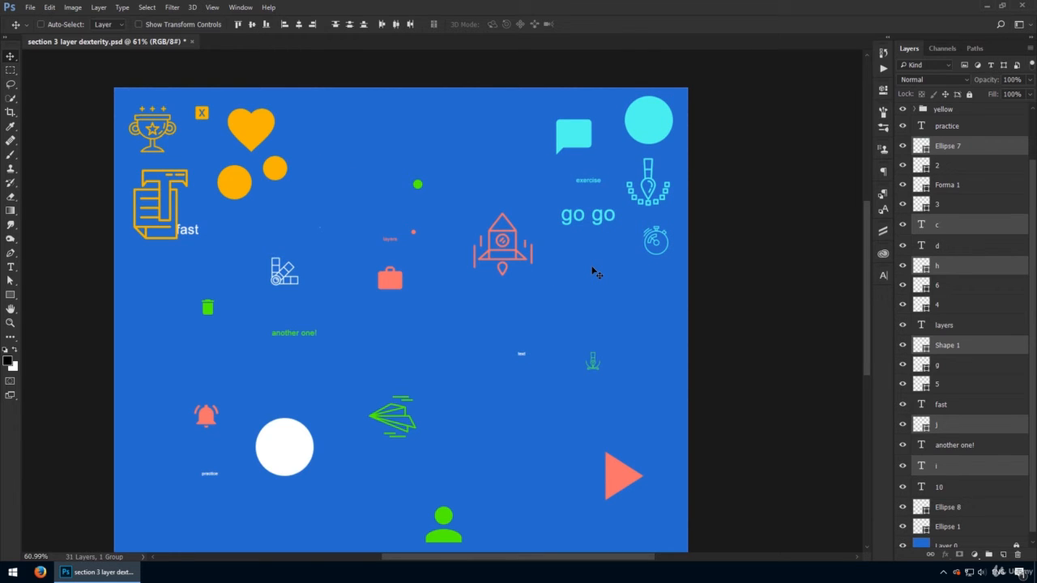
key("ctrl+g")
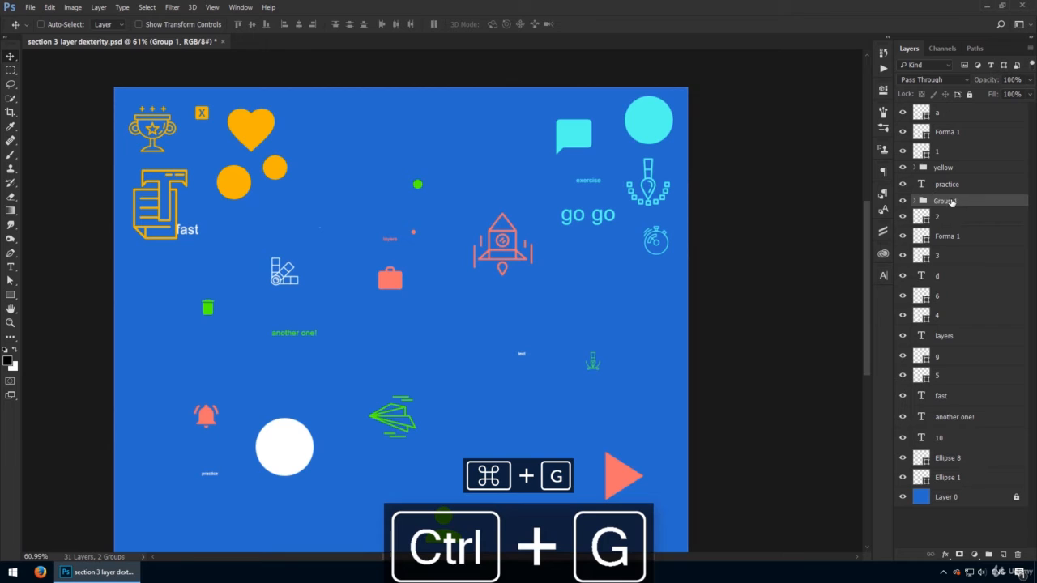
double_click(952, 202)
type("teal")
left_click(813, 204)
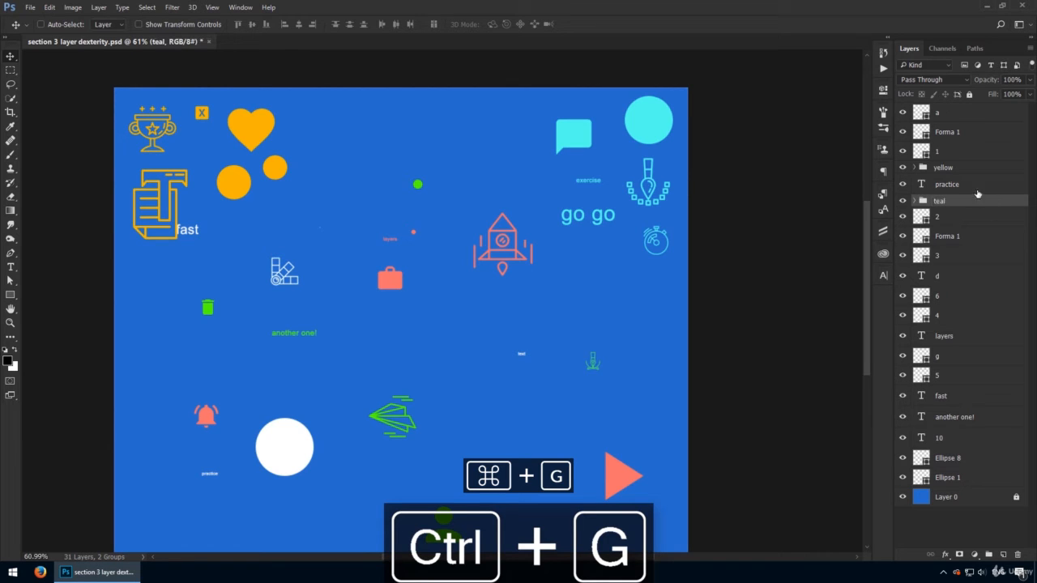
Move the yellow and teal groups together to the top of the layer stack
left_click(943, 169, "ctrl")
left_click_drag(943, 169, 963, 119)
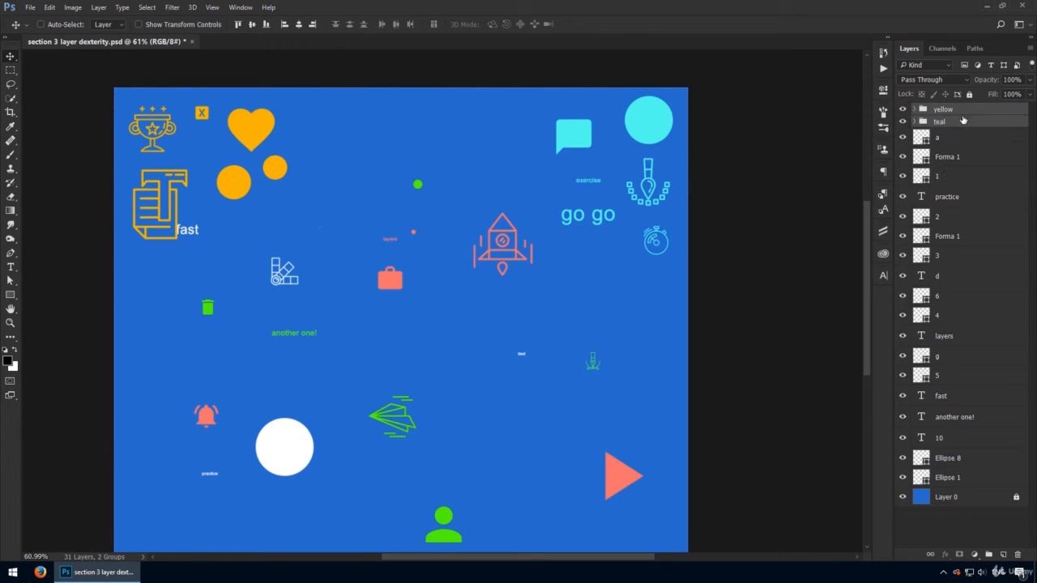
left_click(963, 121)
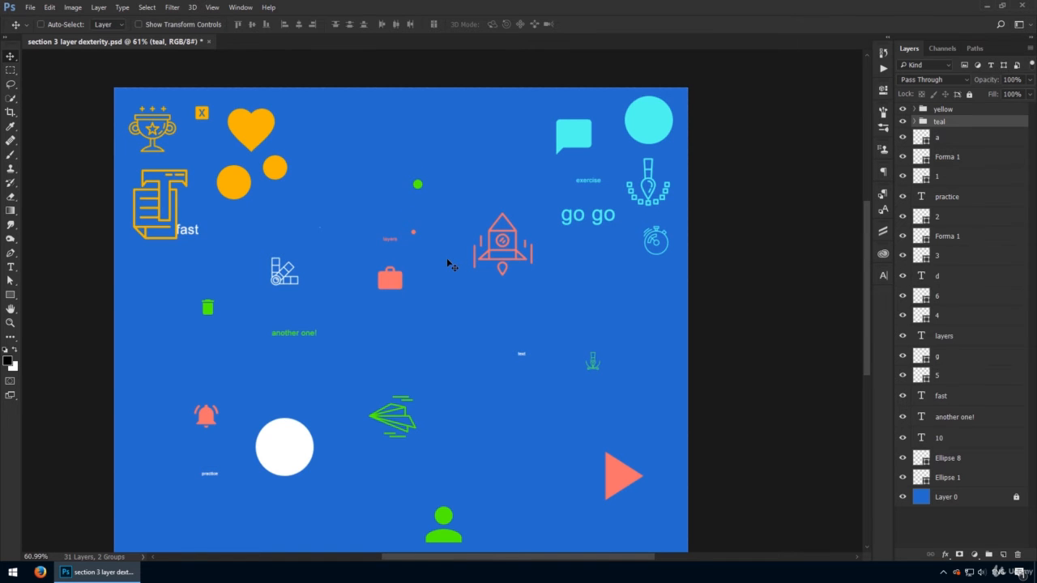
Move the white "fast" text away from the orange page icon
left_click_drag(414, 322, 430, 268)
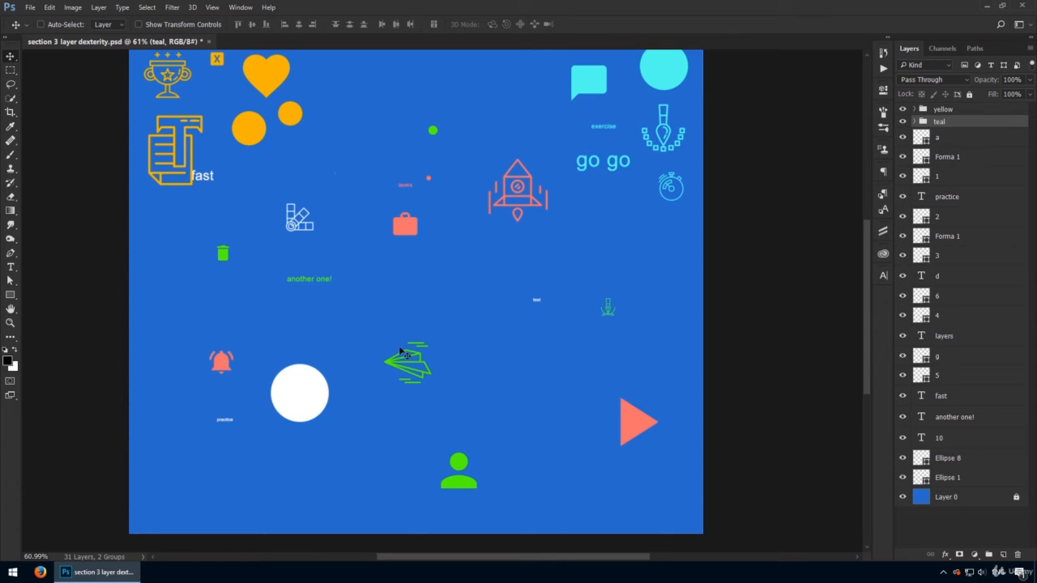
left_click(308, 397, "ctrl")
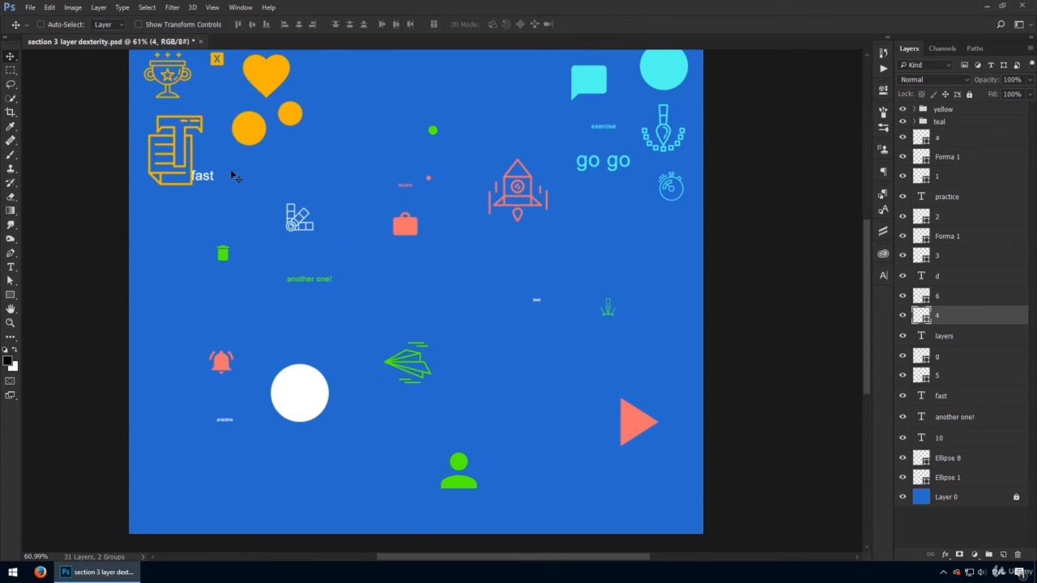
left_click_drag(209, 176, 251, 197)
Locate the tiny white speck of text near the canvas's upper middle and move it towards the centre of the canvas
key("ctrl+space")
left_click_drag(344, 169, 474, 238)
key("space")
left_click_drag(204, 235, 374, 263)
key("v")
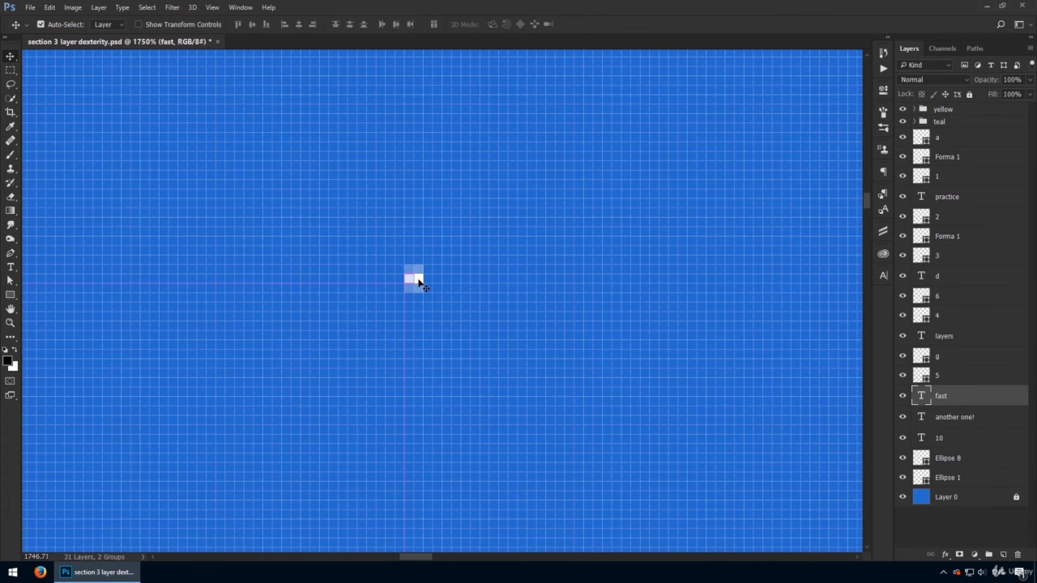
key("ctrl+1")
left_click_drag(473, 335, 480, 168)
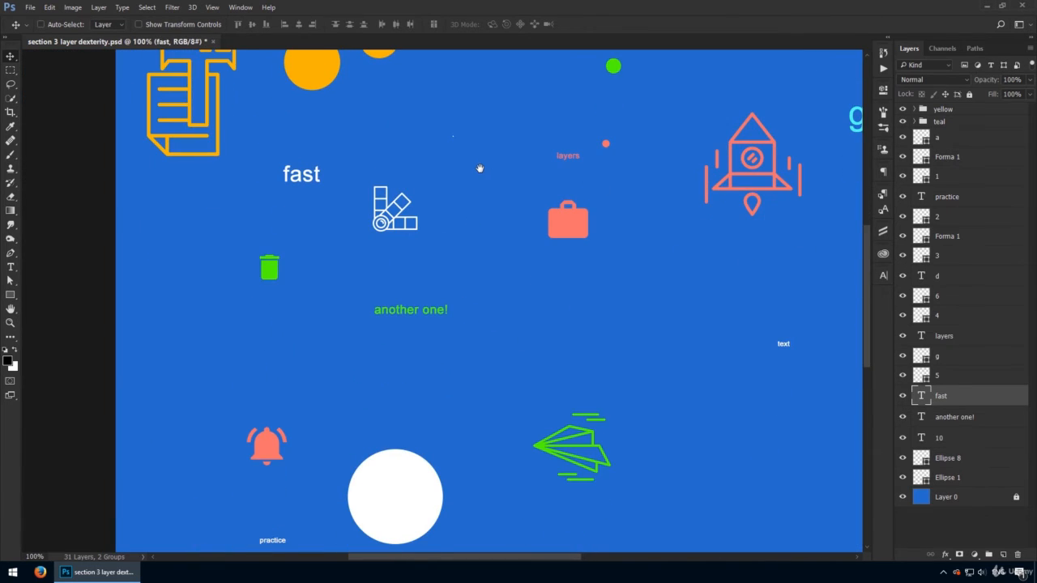
scroll(480, 170, "up", 1)
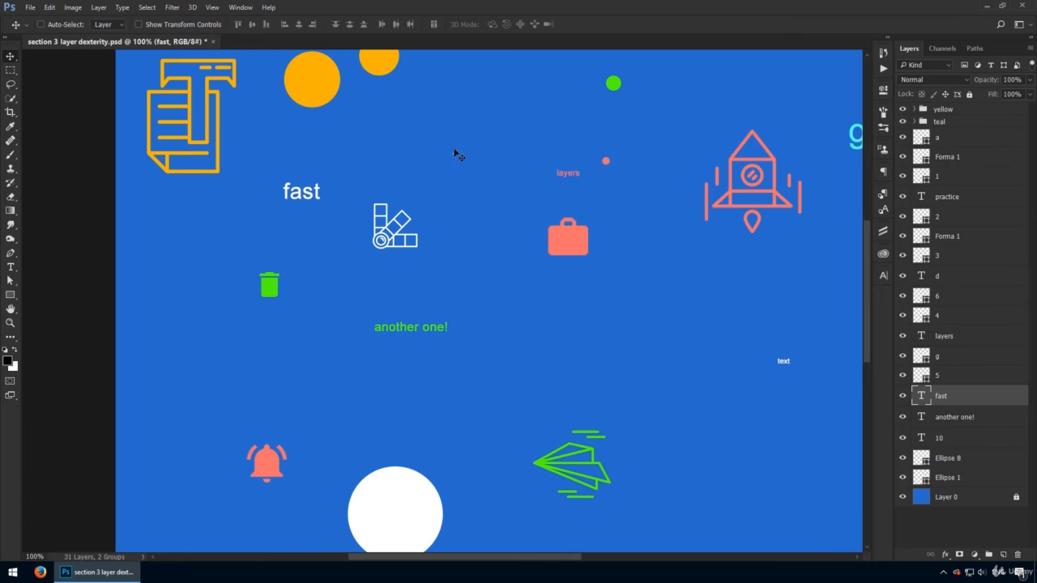
left_click_drag(424, 125, 482, 187)
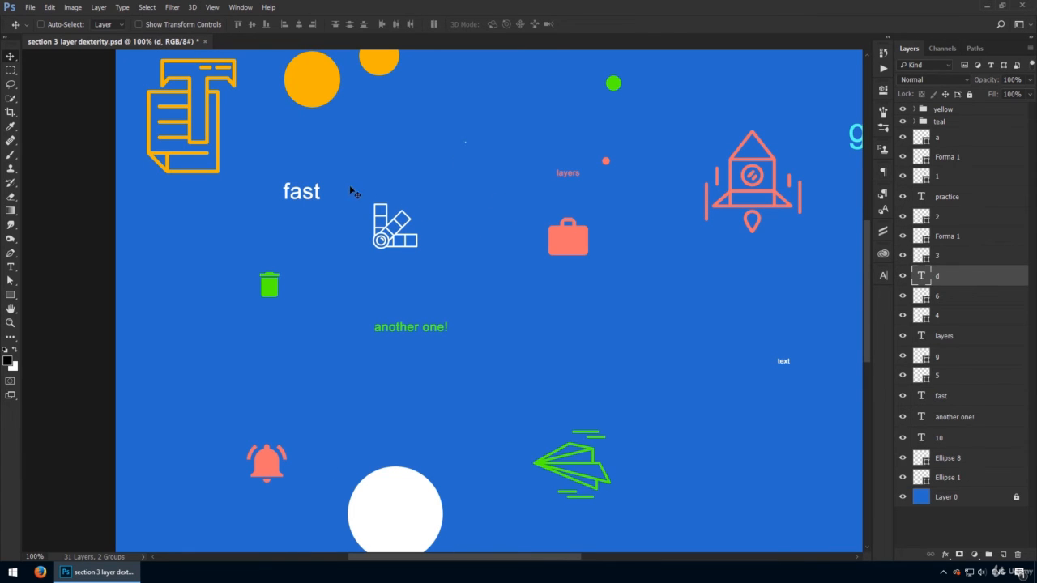
left_click_drag(462, 148, 518, 308)
Gather the white swatches icon, circle, "fast", "text" and "practice" at the canvas centre, and move the pink briefcase to the lower-left corner
left_click(580, 361, "alt")
left_click(579, 358, "alt")
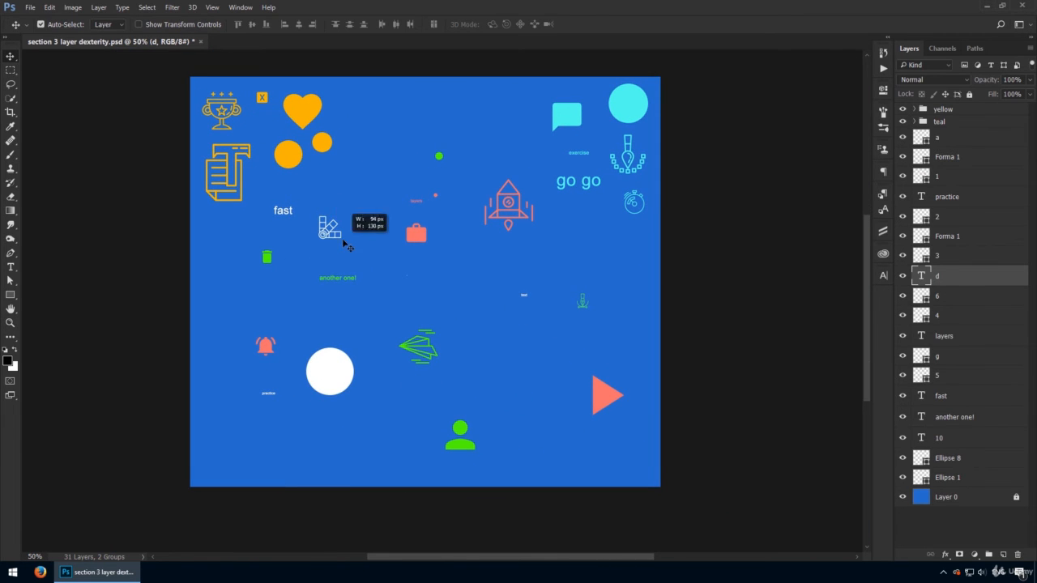
left_click_drag(342, 241, 343, 241)
left_click_drag(340, 235, 440, 281)
left_click_drag(267, 197, 306, 222)
left_click_drag(301, 212, 397, 263)
left_click_drag(333, 373, 489, 261)
left_click_drag(517, 290, 444, 310)
left_click_drag(449, 311, 235, 464)
left_click_drag(271, 394, 478, 306)
Arrange the pink "layers" text with its dot, the bell, rocket and triangle around the briefcase in the canvas's lower-left corner
left_click_drag(410, 181, 242, 425)
left_click_drag(268, 346, 234, 393)
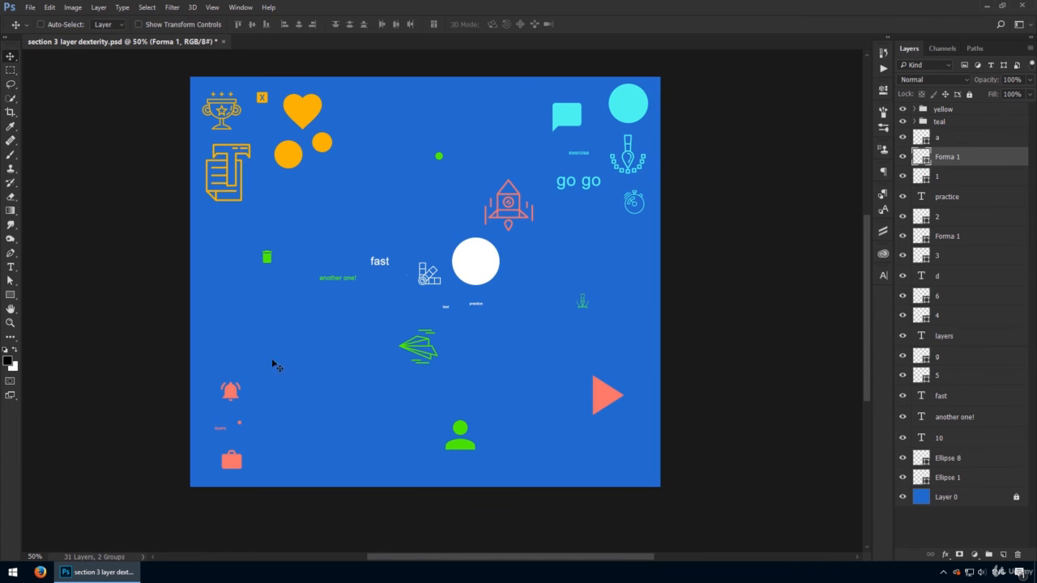
left_click_drag(508, 202, 300, 445)
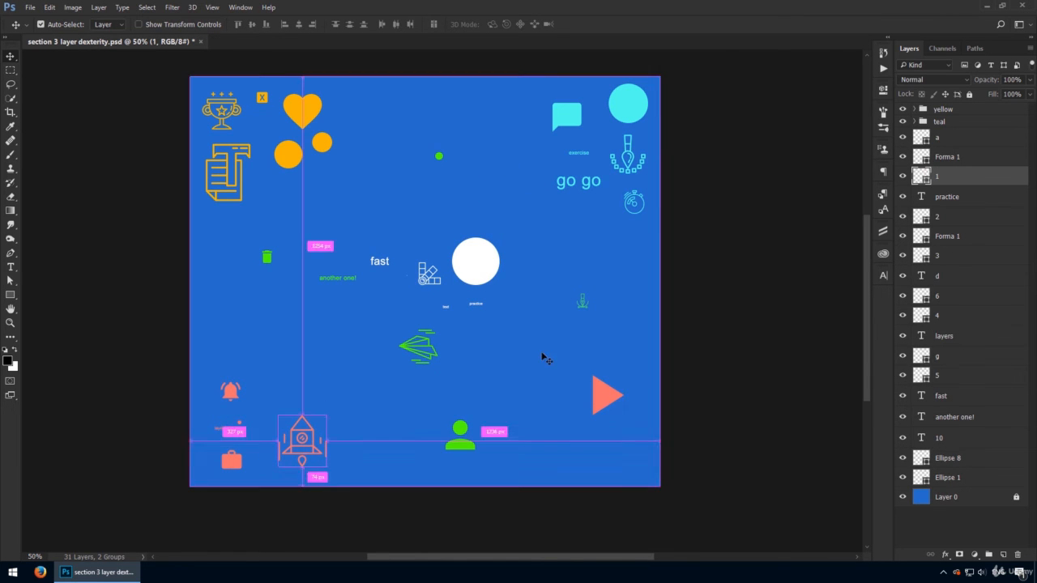
left_click_drag(602, 398, 273, 390)
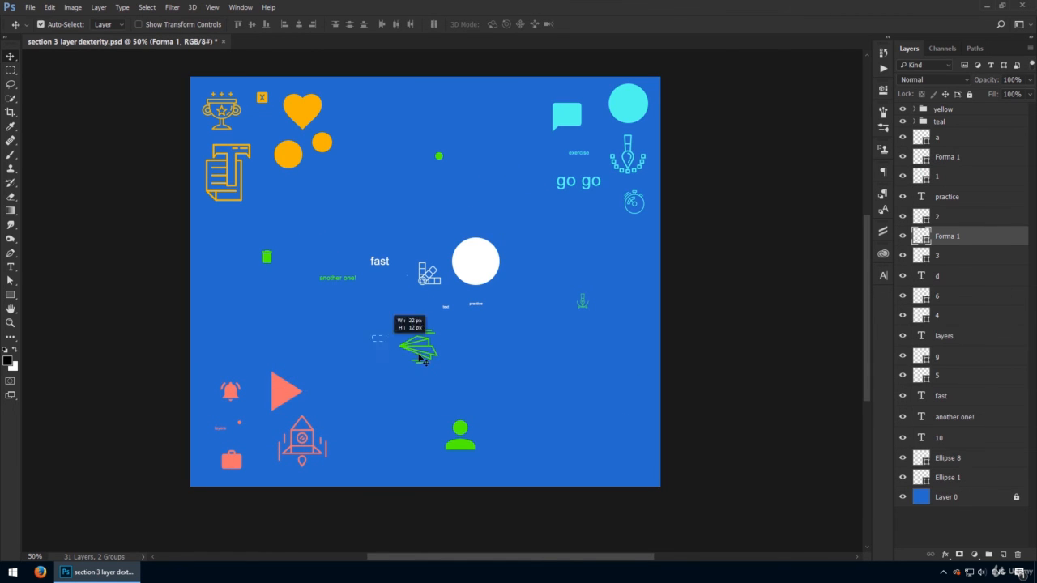
Gather the green paper plane, person, brush icon, "another one!" text, trash can and dot in the canvas's lower-right corner
left_click_drag(425, 361, 613, 453)
left_click_drag(474, 447, 577, 486)
left_click_drag(582, 306, 633, 408)
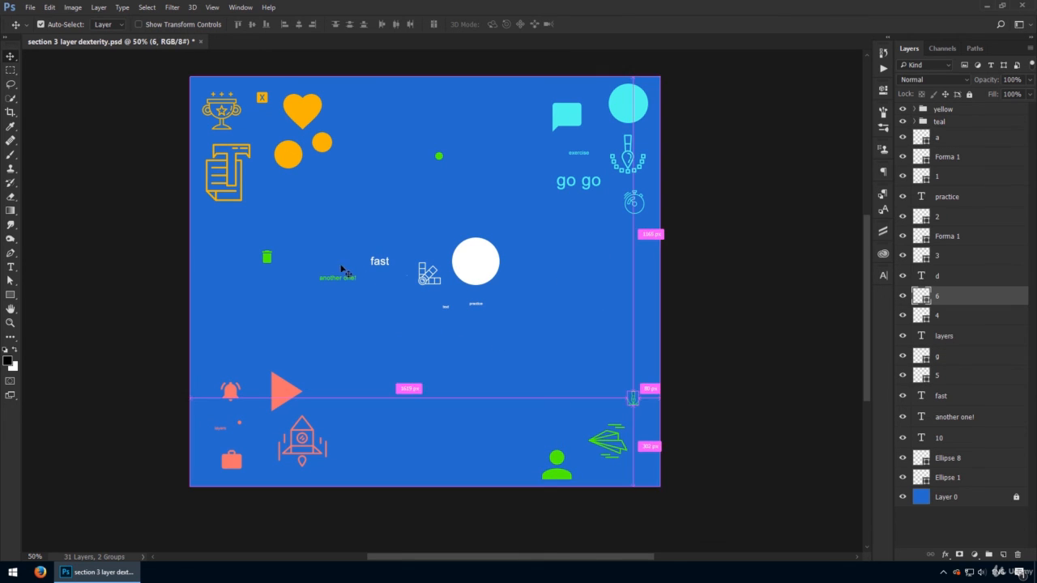
left_click_drag(341, 269, 552, 412)
left_click_drag(266, 257, 577, 412)
left_click_drag(437, 157, 600, 392)
Group the white, pink and green objects separately by colour and name the groups white, pink and green
left_click_drag(340, 216, 510, 347)
key("ctrl+g")
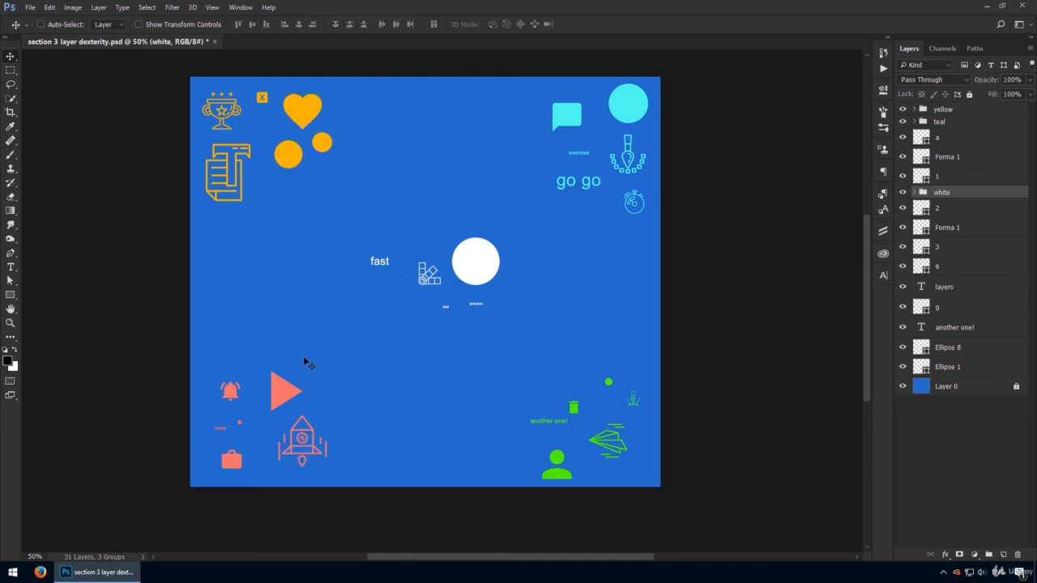
left_click_drag(367, 370, 166, 486)
key("ctrl+g")
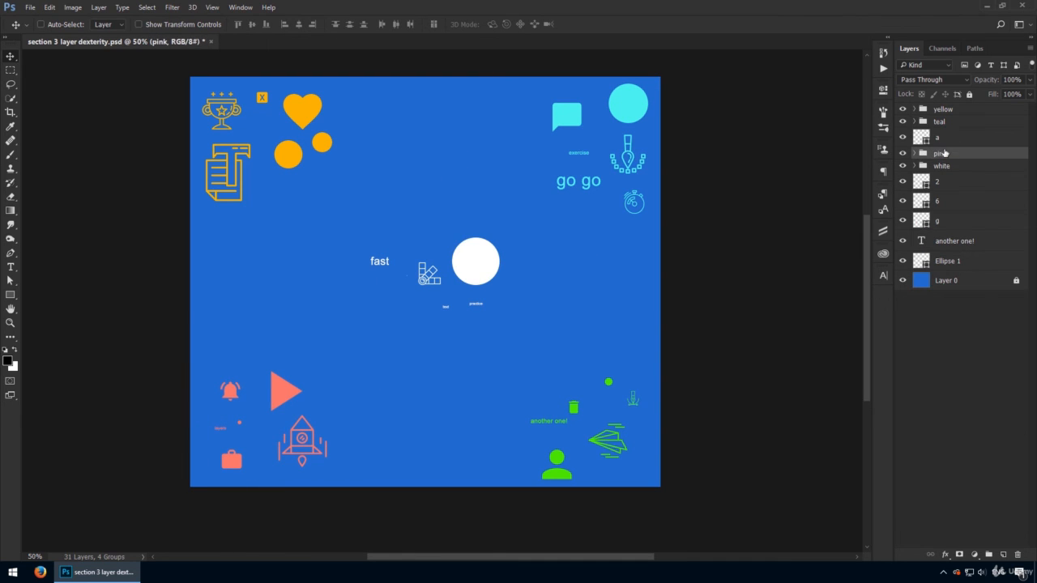
left_click_drag(514, 354, 787, 451)
key("ctrl+g")
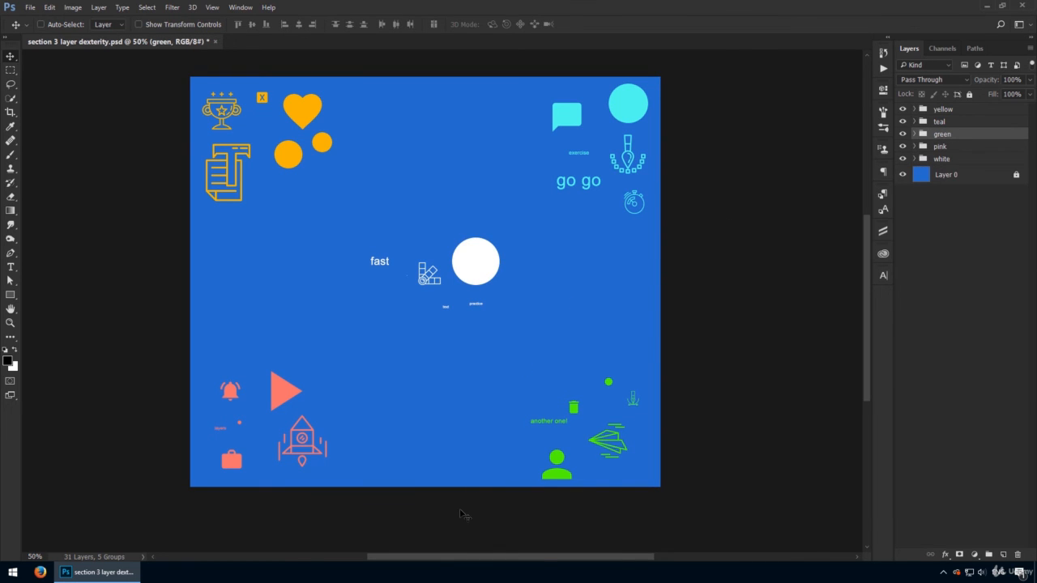
Check the contents of the yellow, teal, green, pink and white groups by hiding and showing each one in turn
double_click(903, 108)
double_click(902, 122)
left_click(904, 133)
left_click(903, 134)
left_click(903, 145)
left_click(902, 145)
double_click(903, 159)
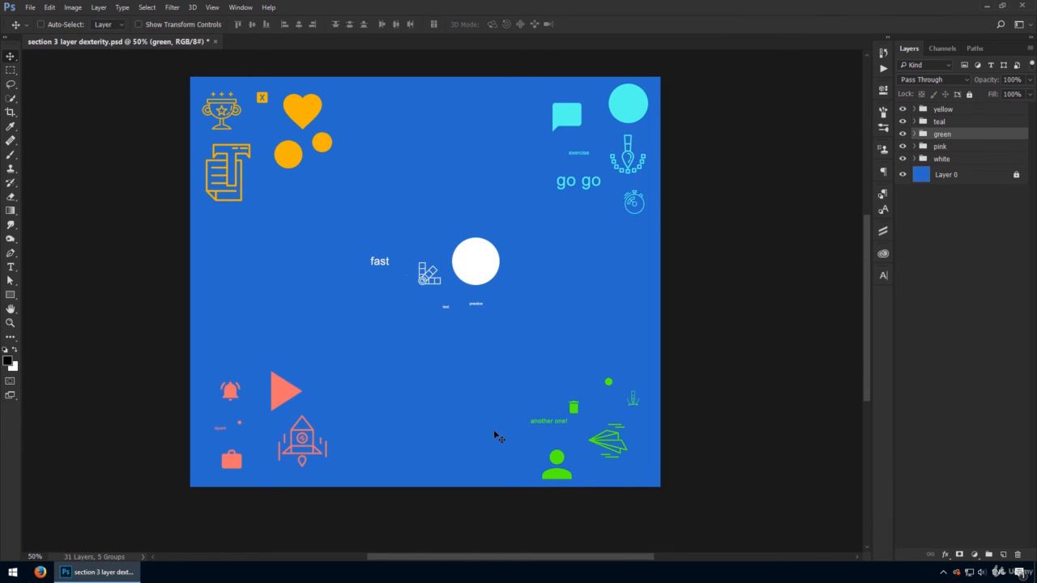